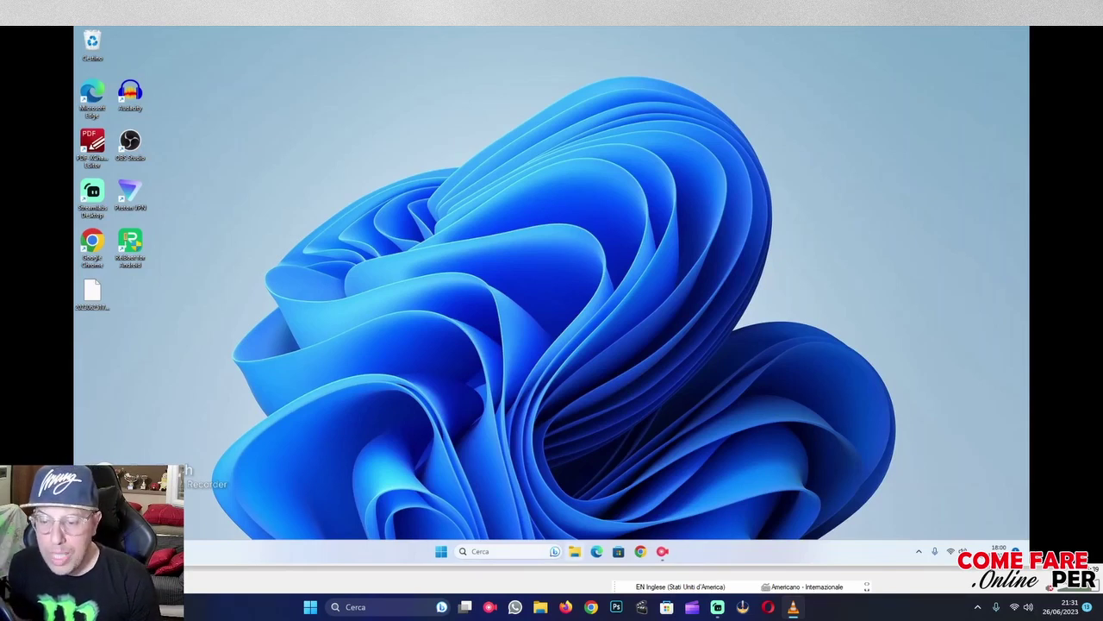
Turn on the Task View (Visualizzazione attività) item in the taskbar settings, then close Settings
mouse_move(662, 551)
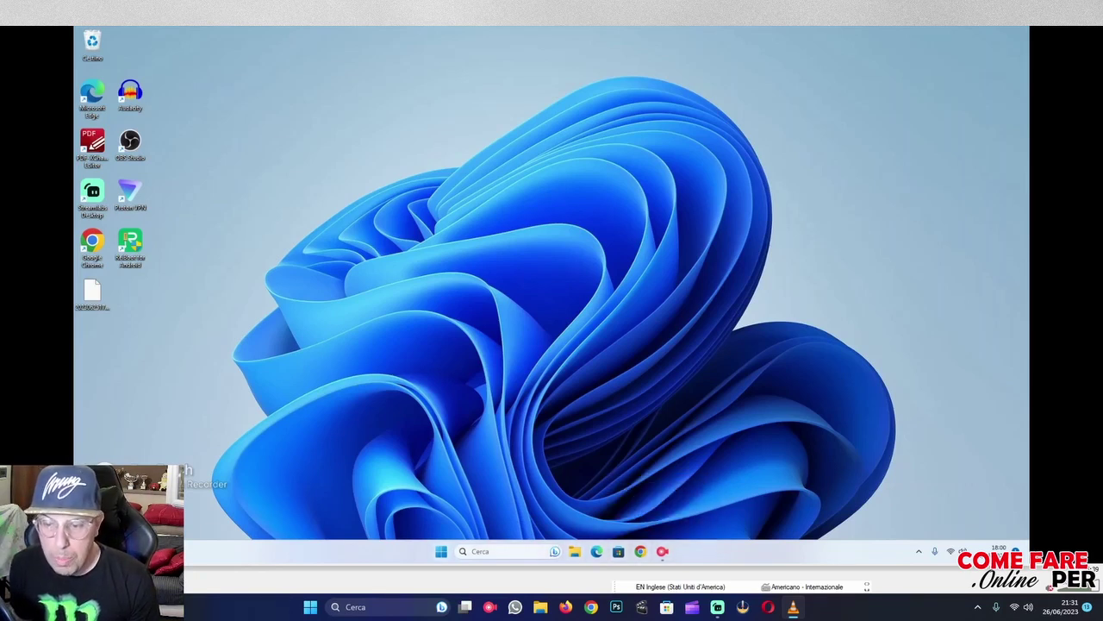
right_click(363, 551)
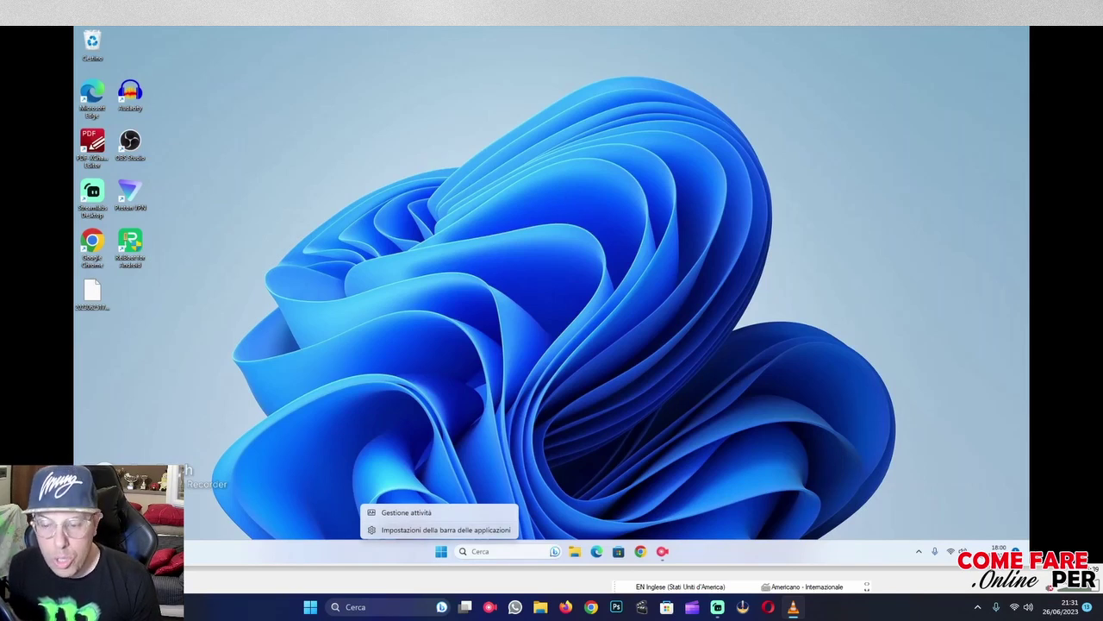
click(446, 529)
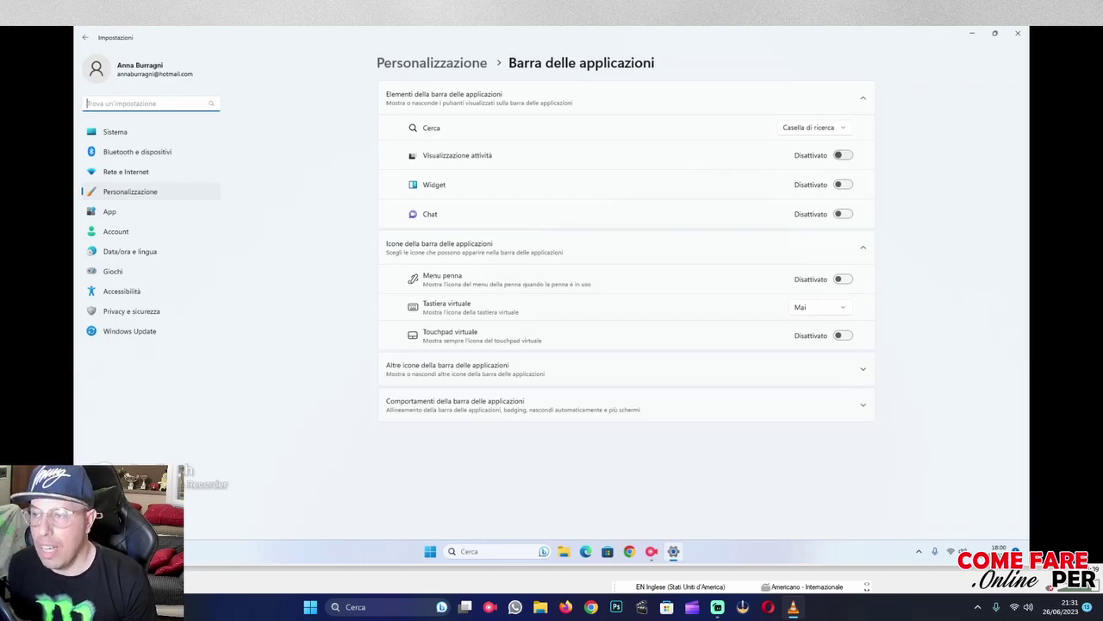
click(843, 155)
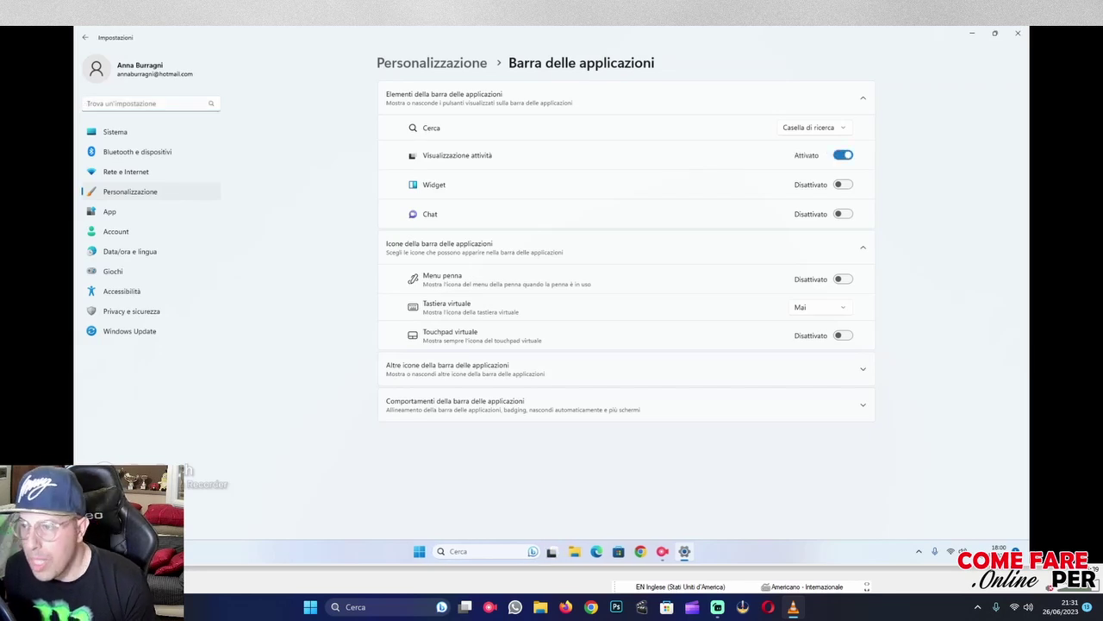
mouse_move(552, 551)
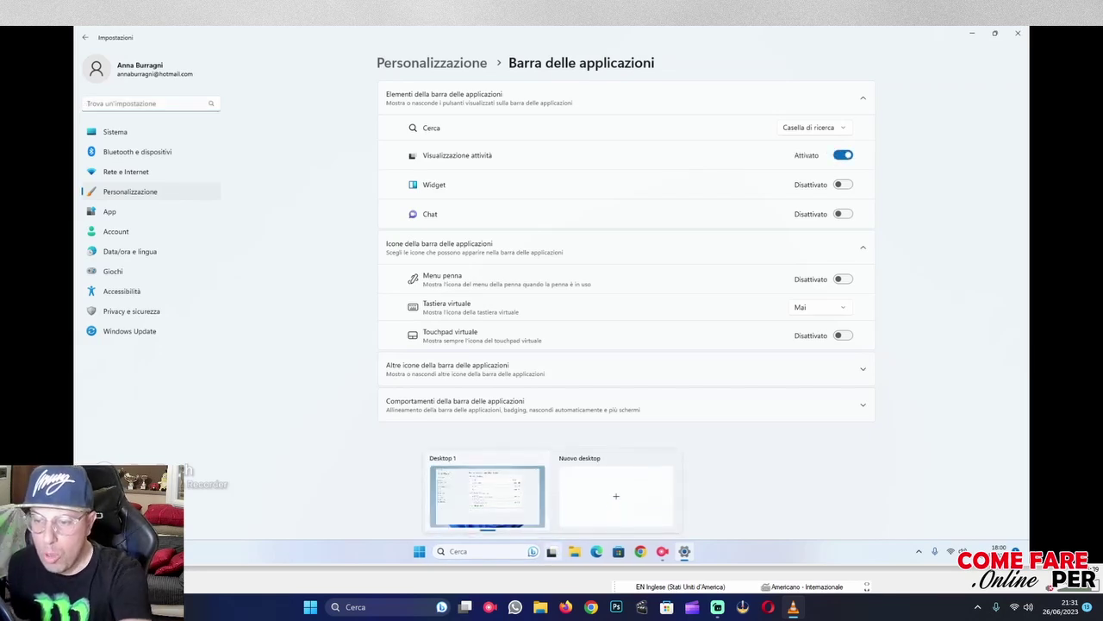
click(1018, 33)
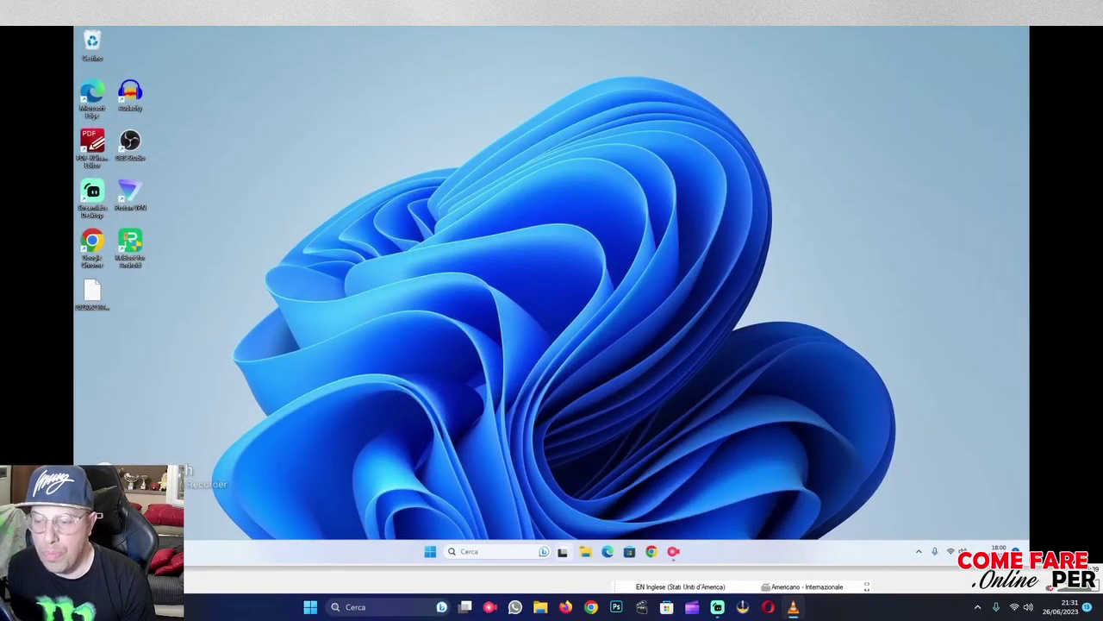
Add two new virtual desktops alongside Desktop 1
click(562, 551)
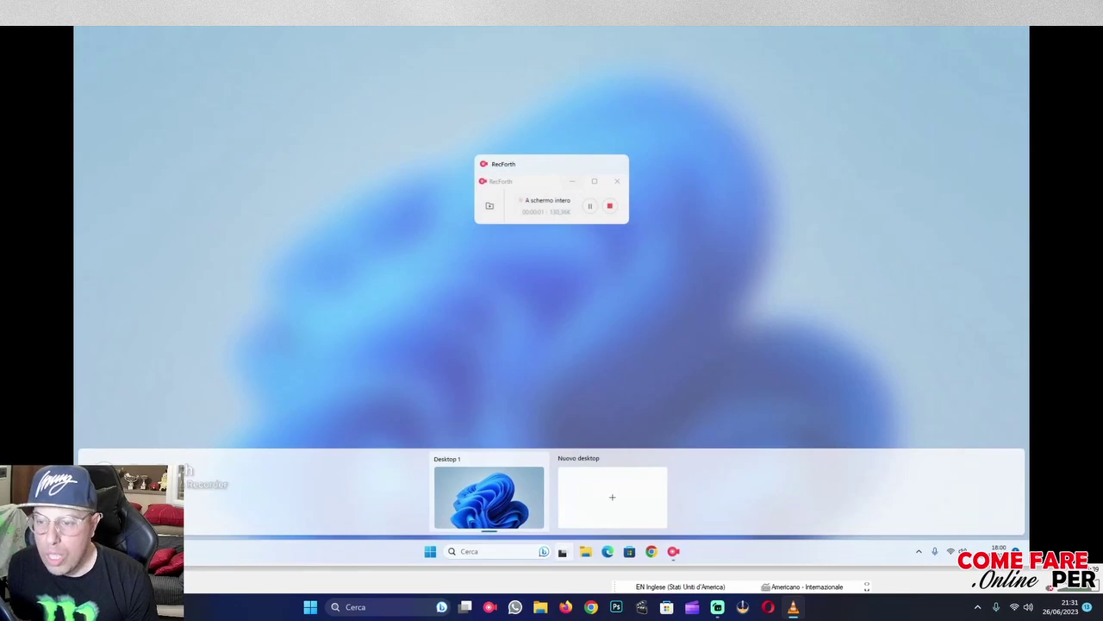
click(562, 551)
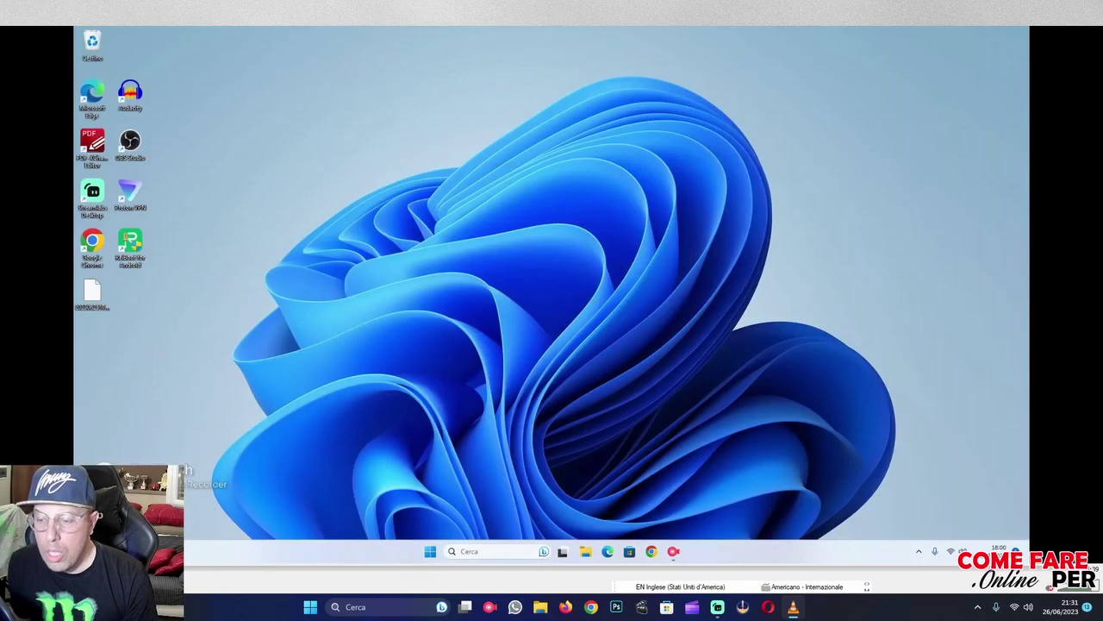
mouse_move(562, 551)
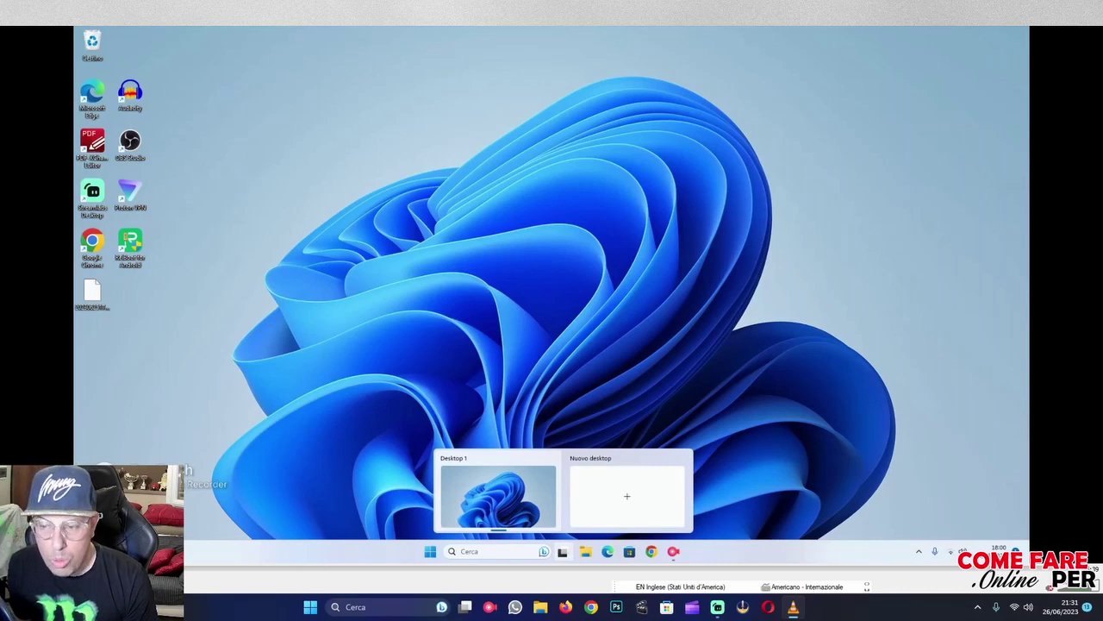
click(627, 496)
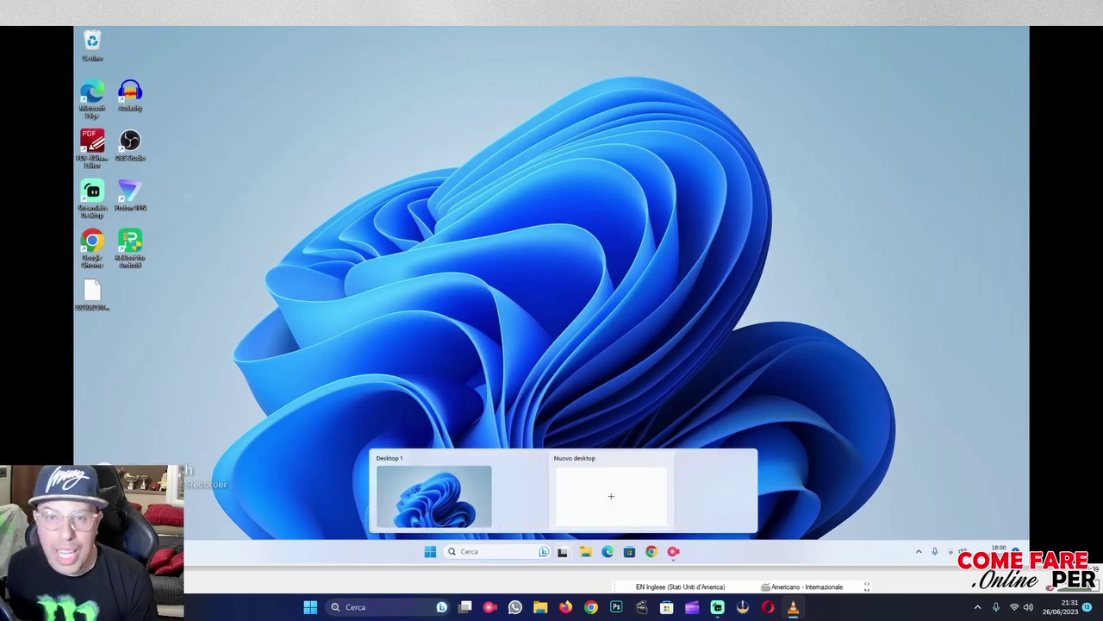
click(691, 495)
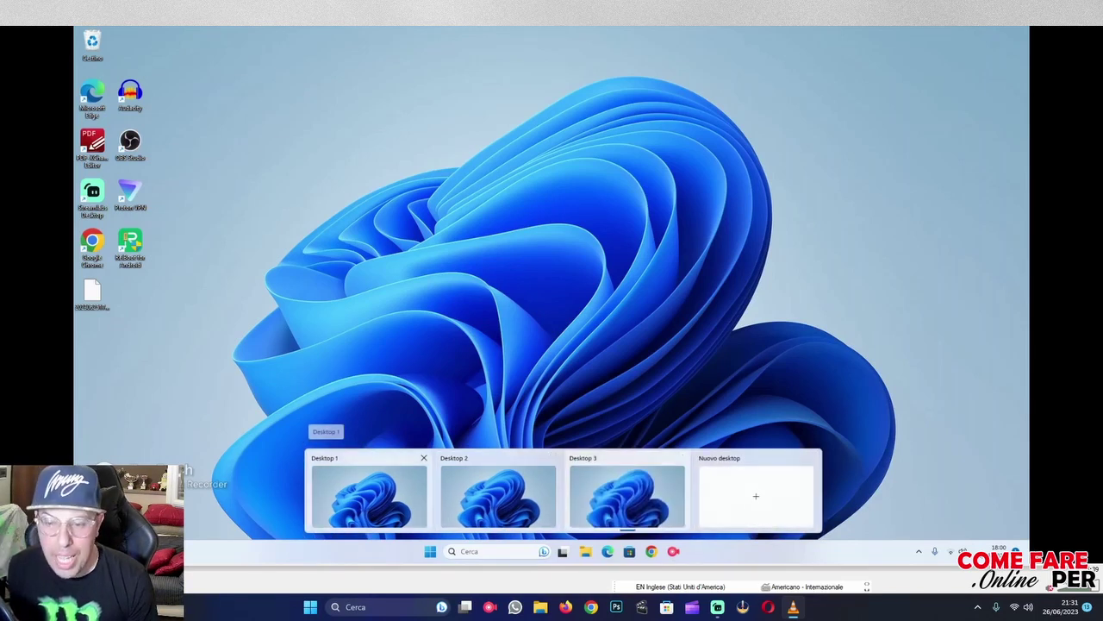
Rename the three virtual desktops as Originale, Editing and Scrittura, in that order
click(326, 458)
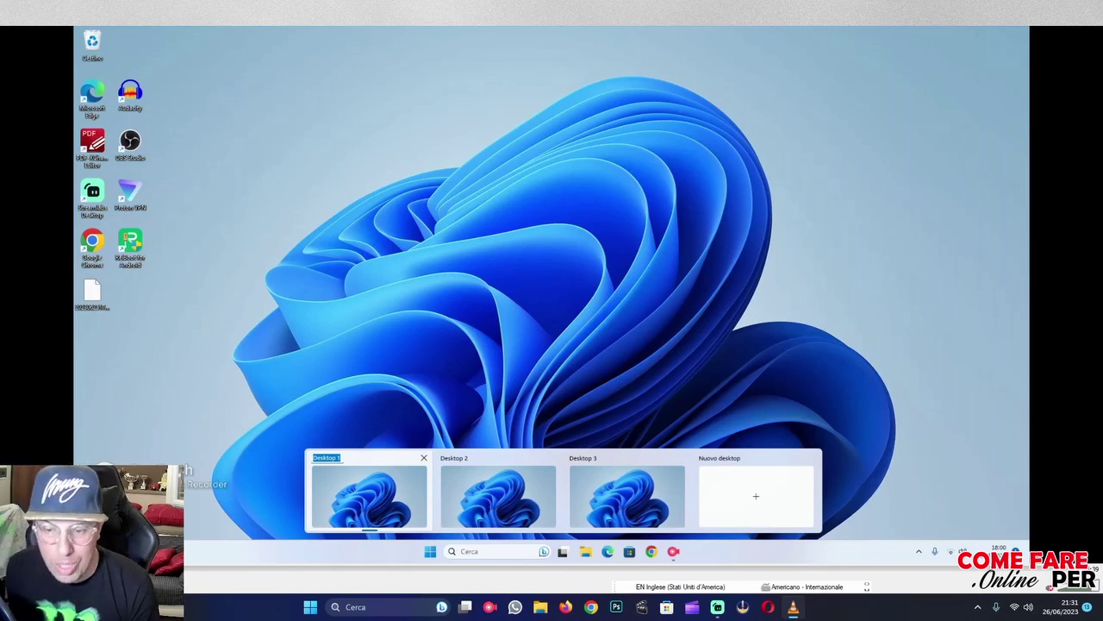
text(ori)
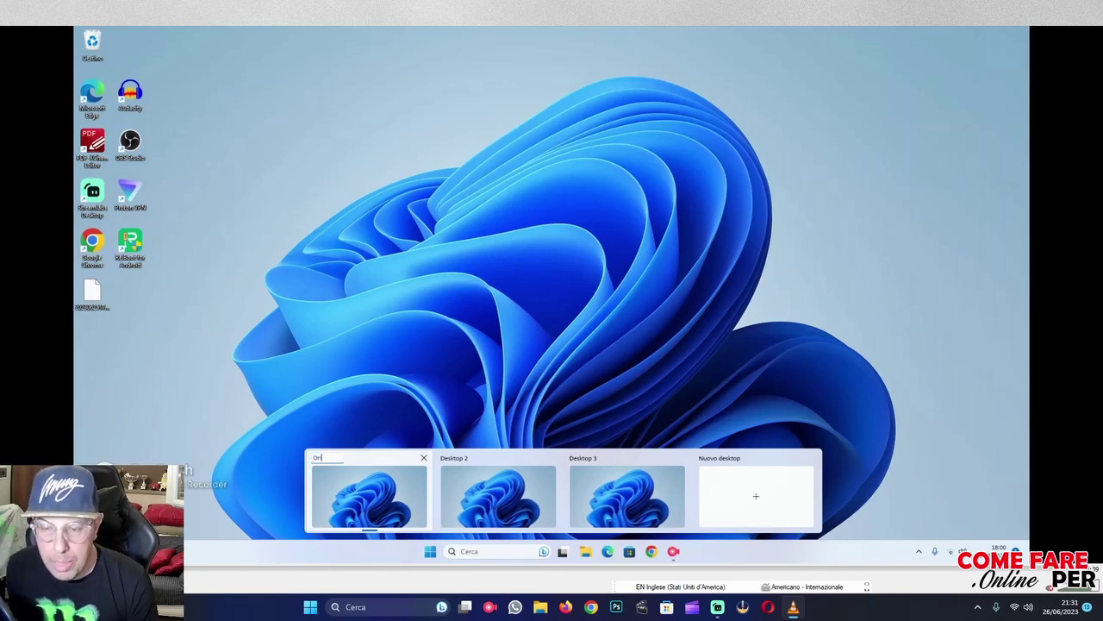
text(ginale)
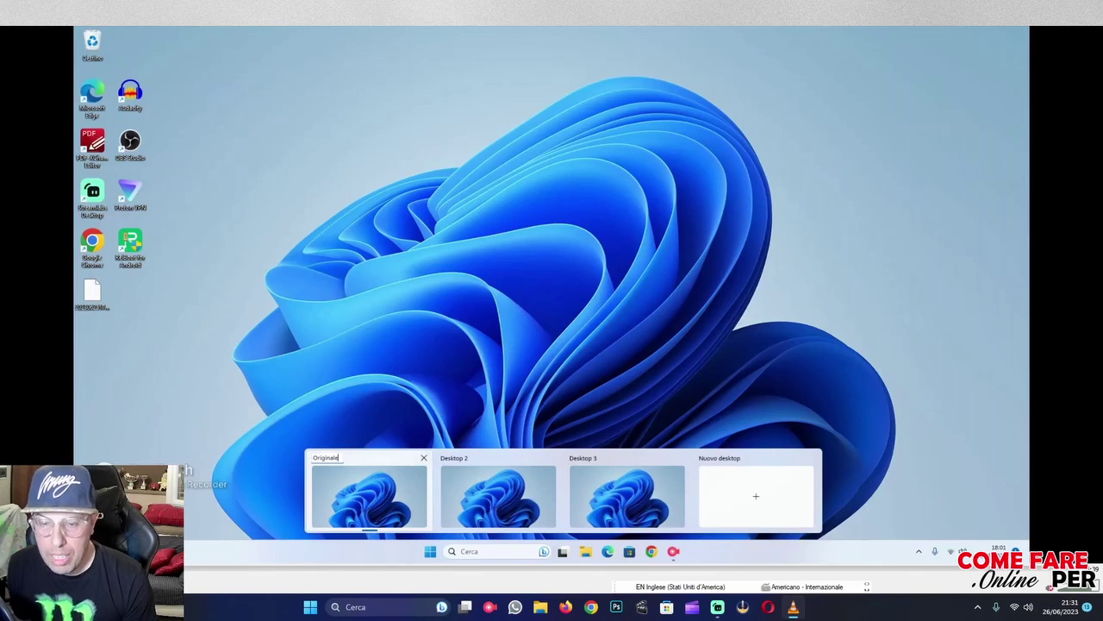
click(455, 458)
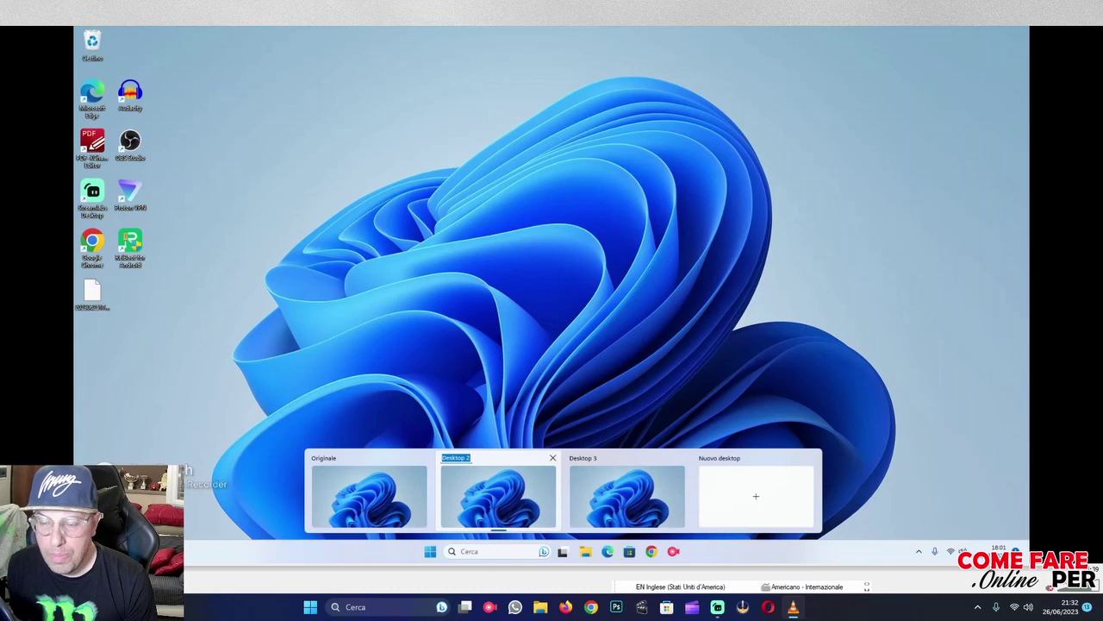
text(Editing)
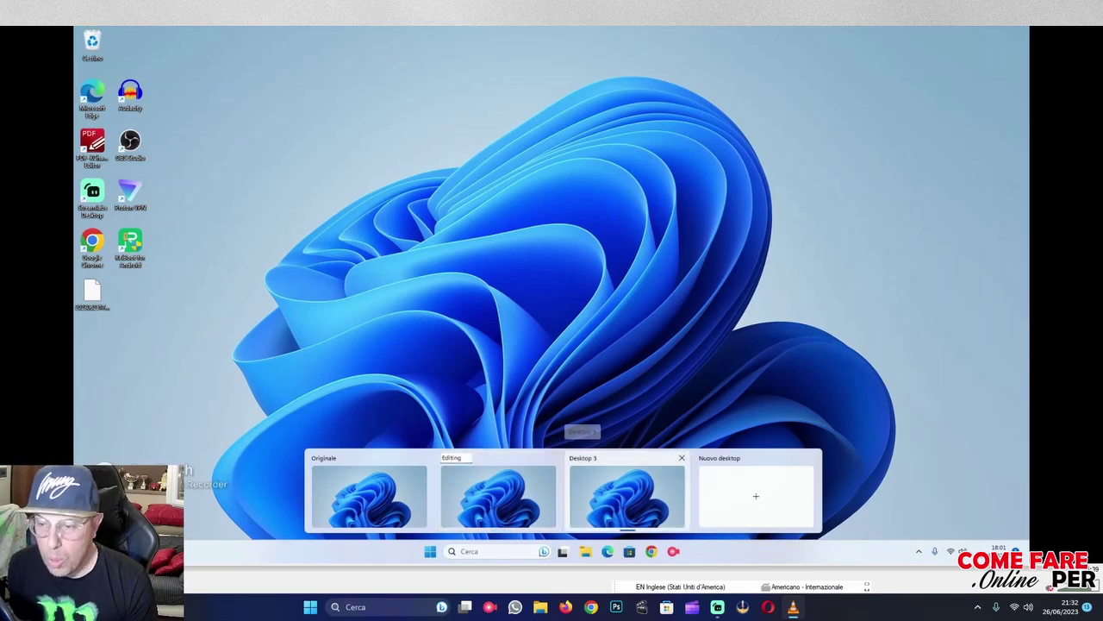
click(584, 458)
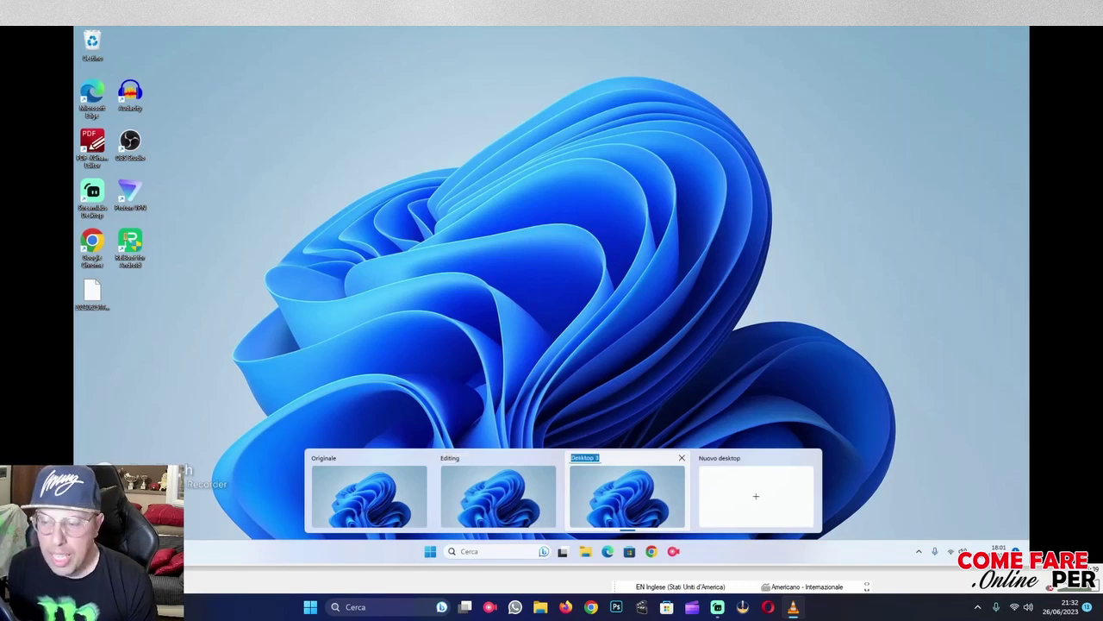
text(Scrittura)
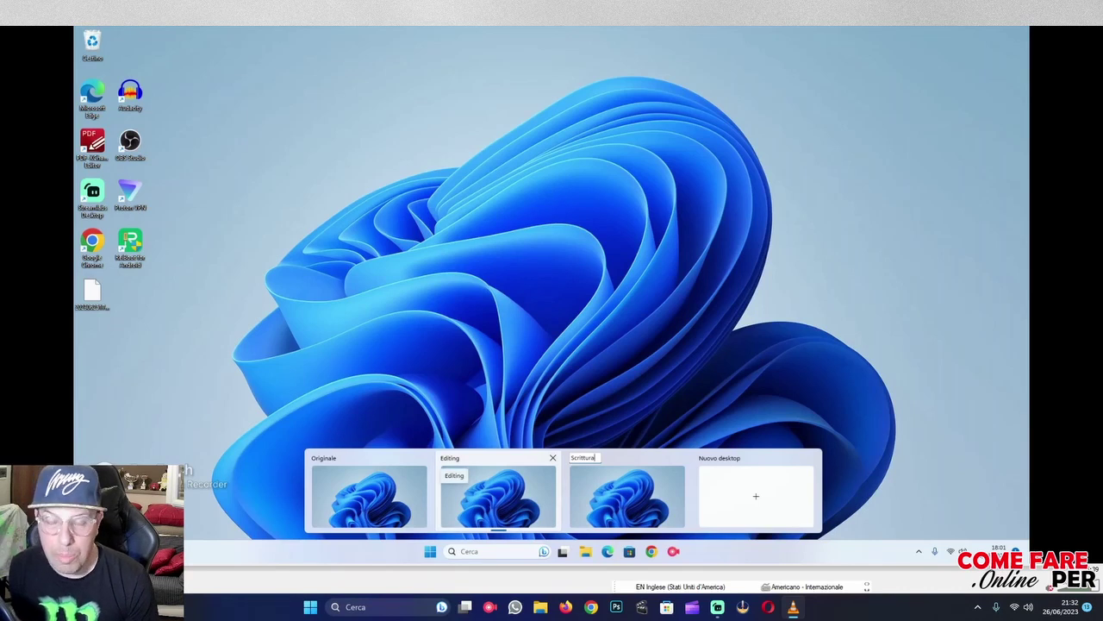
Switch to the Originale desktop and view the overview of all virtual desktops
click(376, 498)
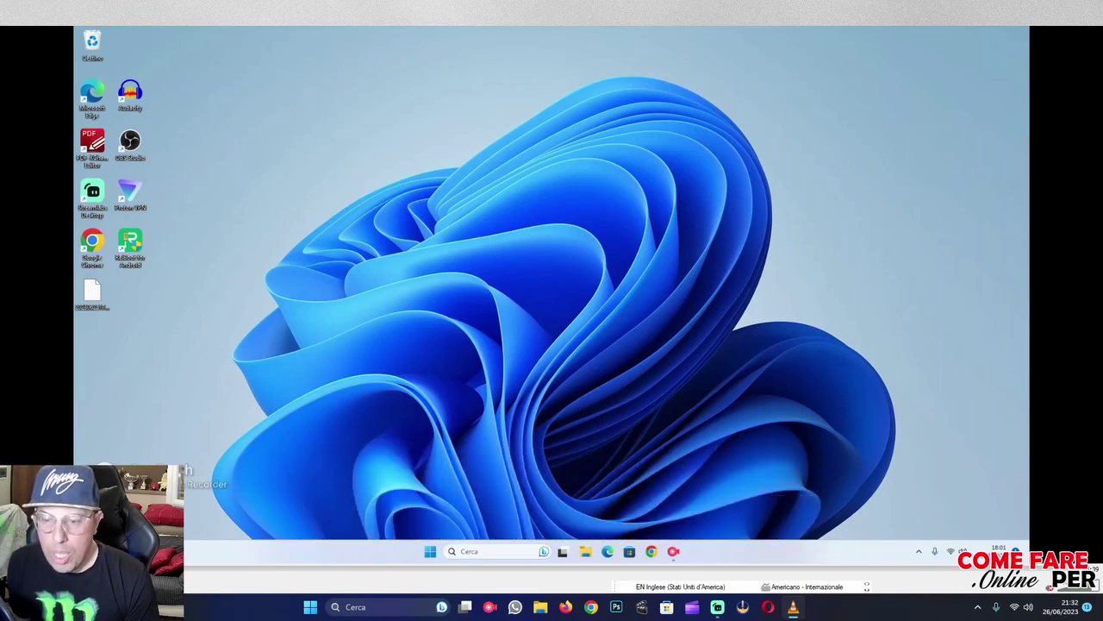
click(562, 551)
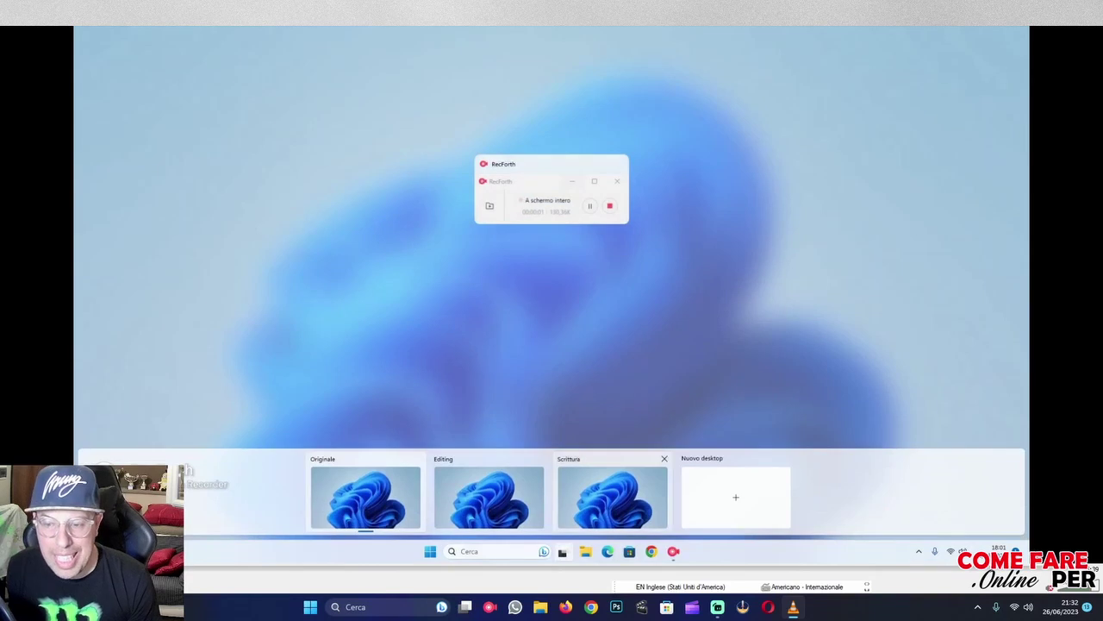
key(Escape)
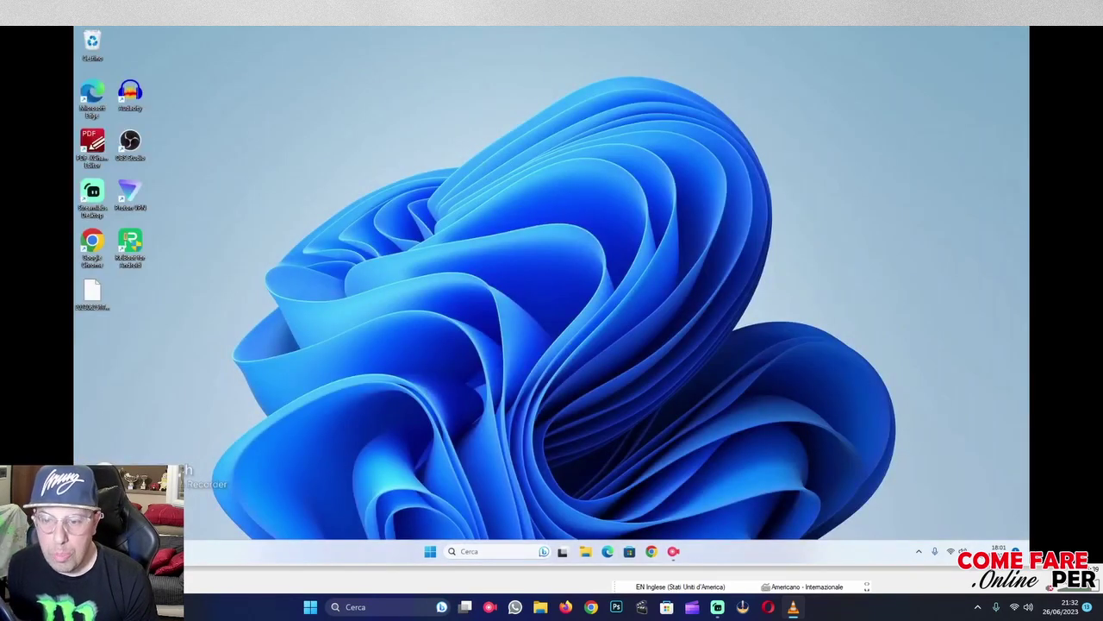
Set the Editing desktop's background to the dark purple glowing-arc picture from the recent images
mouse_move(562, 551)
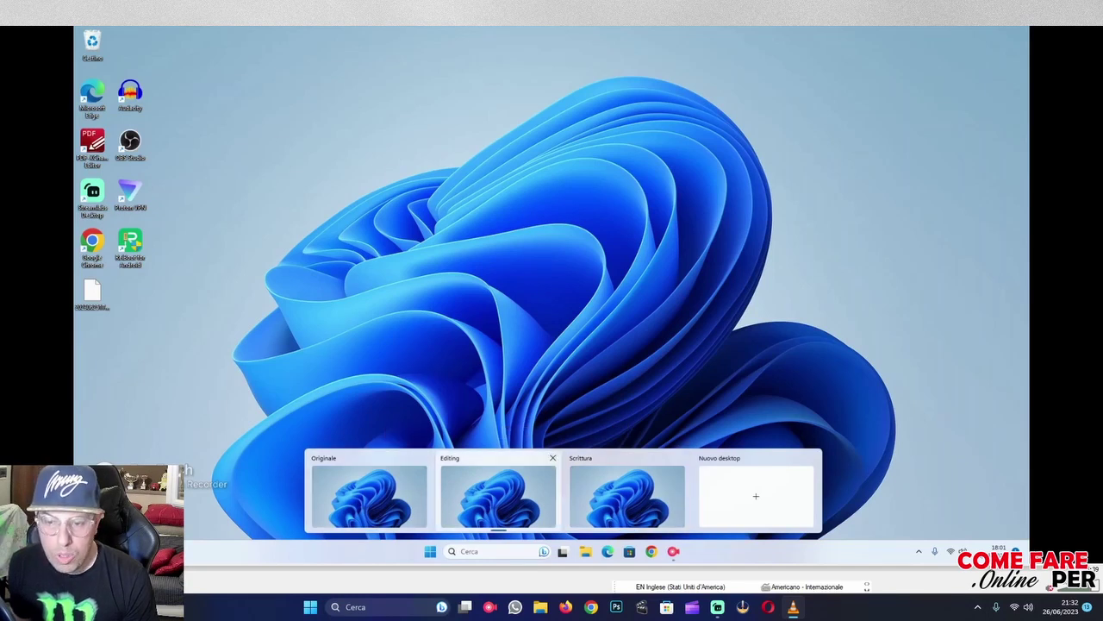
click(498, 495)
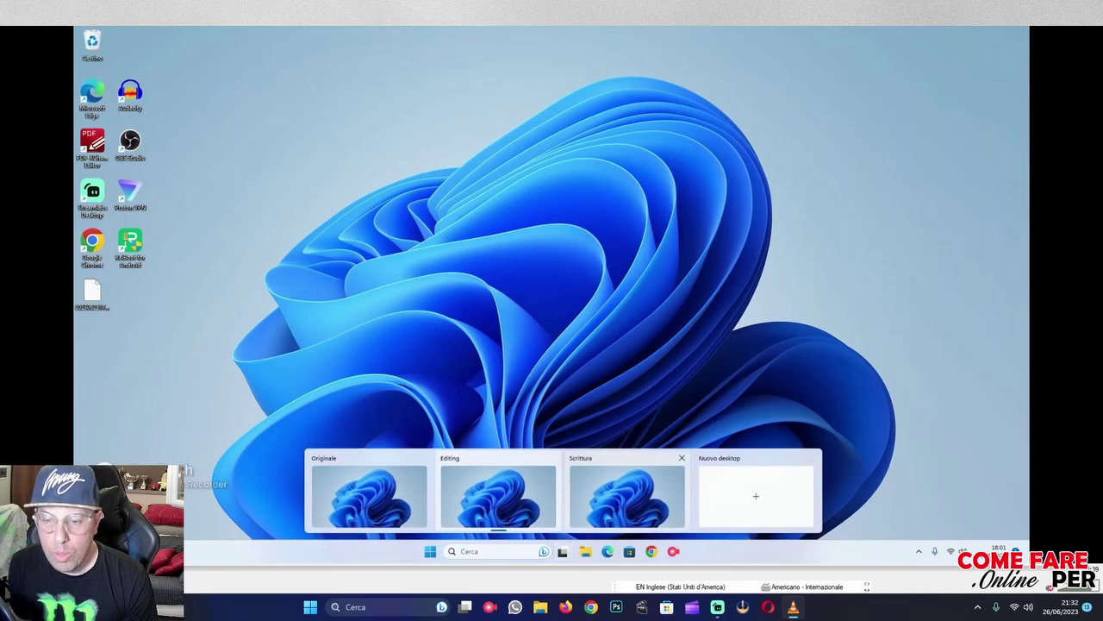
mouse_move(562, 551)
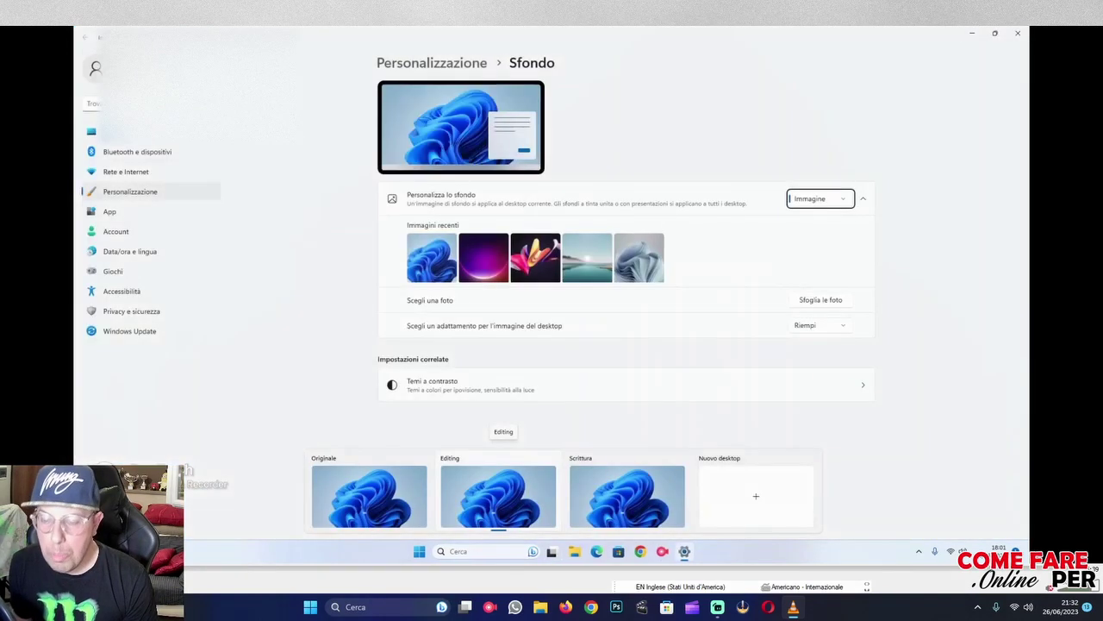
click(483, 256)
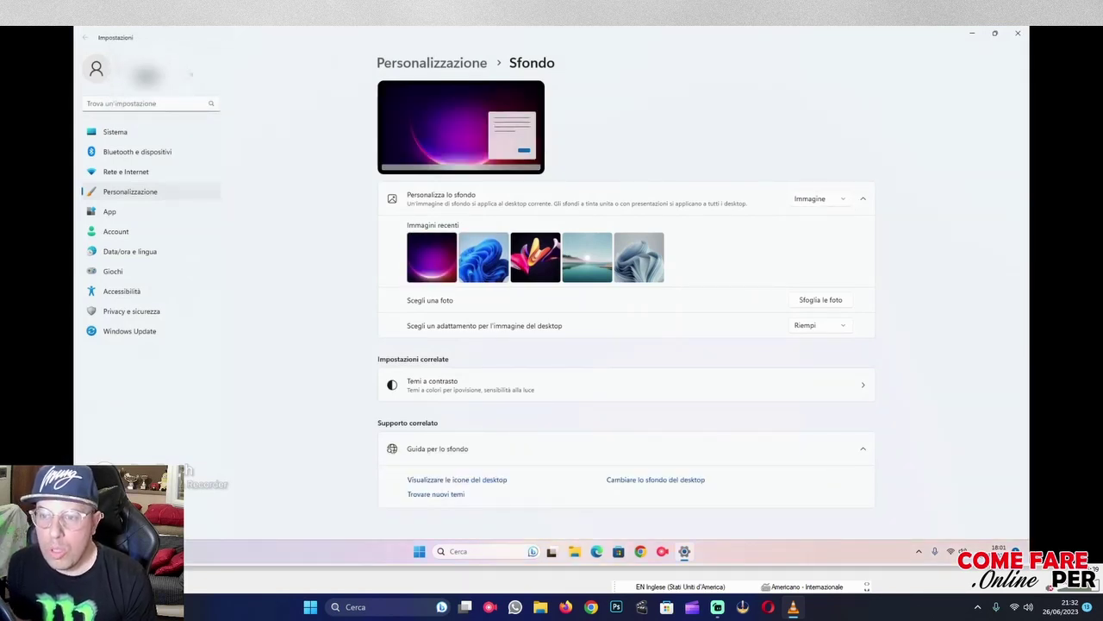
Set the Scrittura desktop's background to the lake sunrise picture from the recent images and close Settings
mouse_move(551, 551)
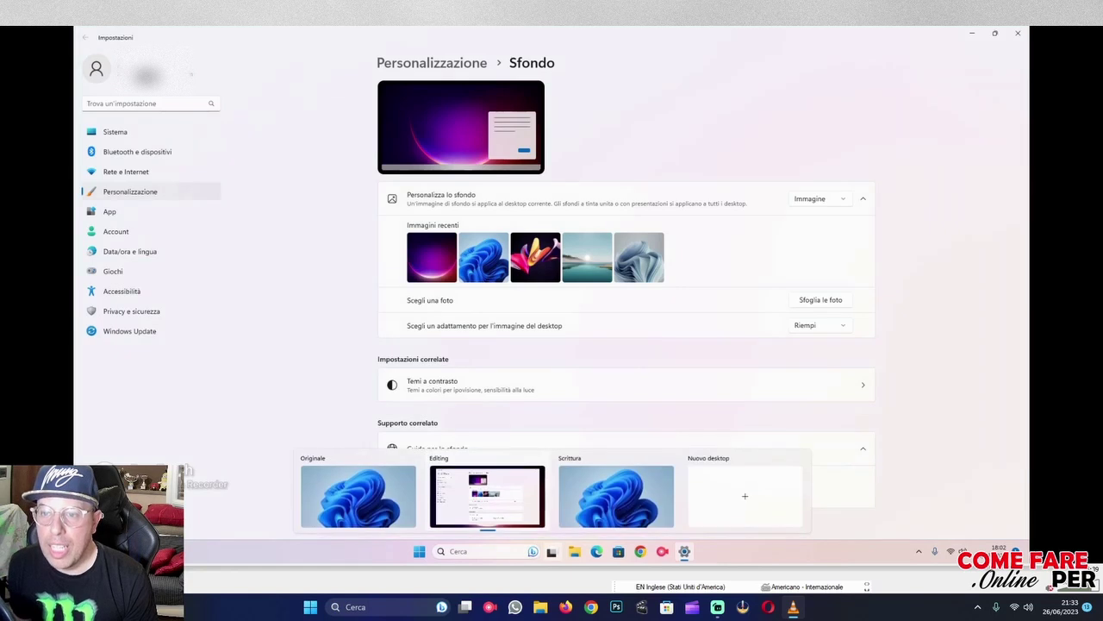
click(617, 495)
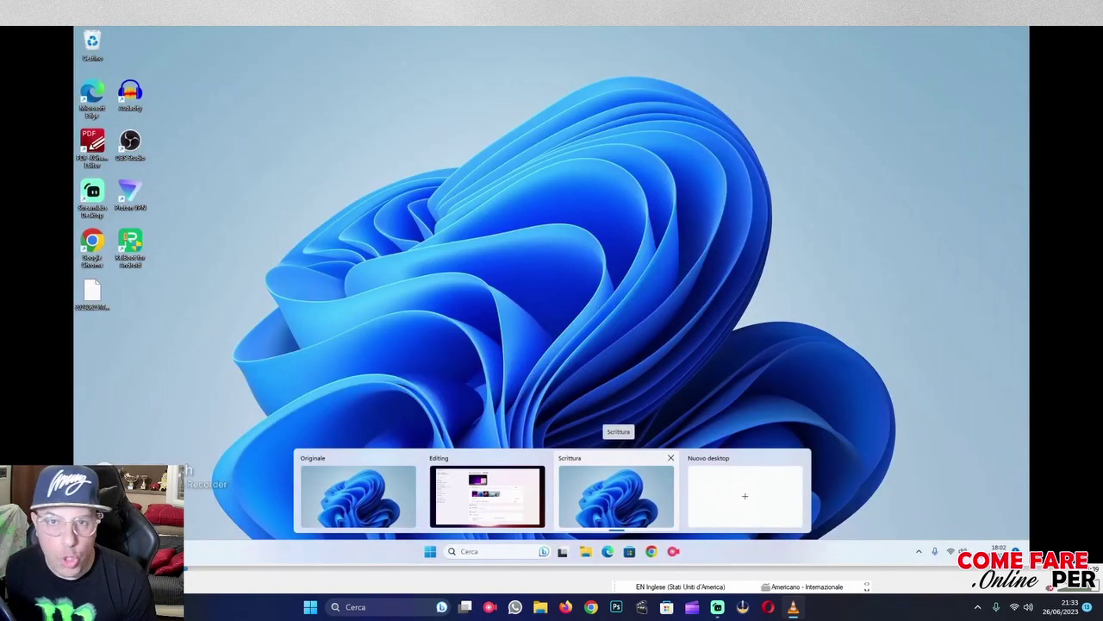
right_click(620, 466)
click(655, 472)
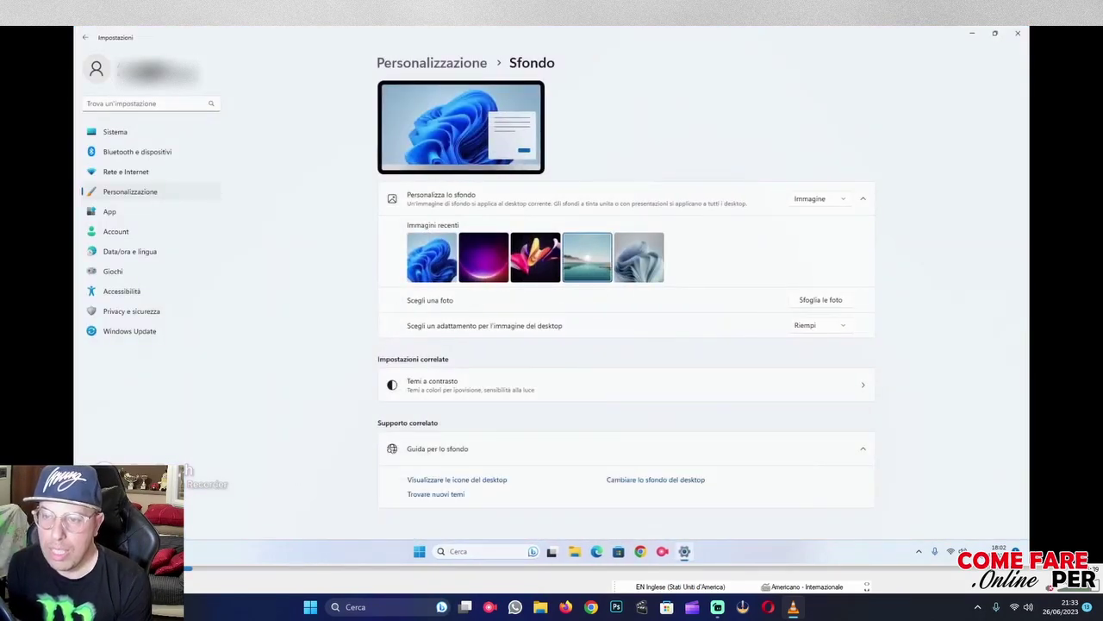
click(587, 257)
click(1018, 32)
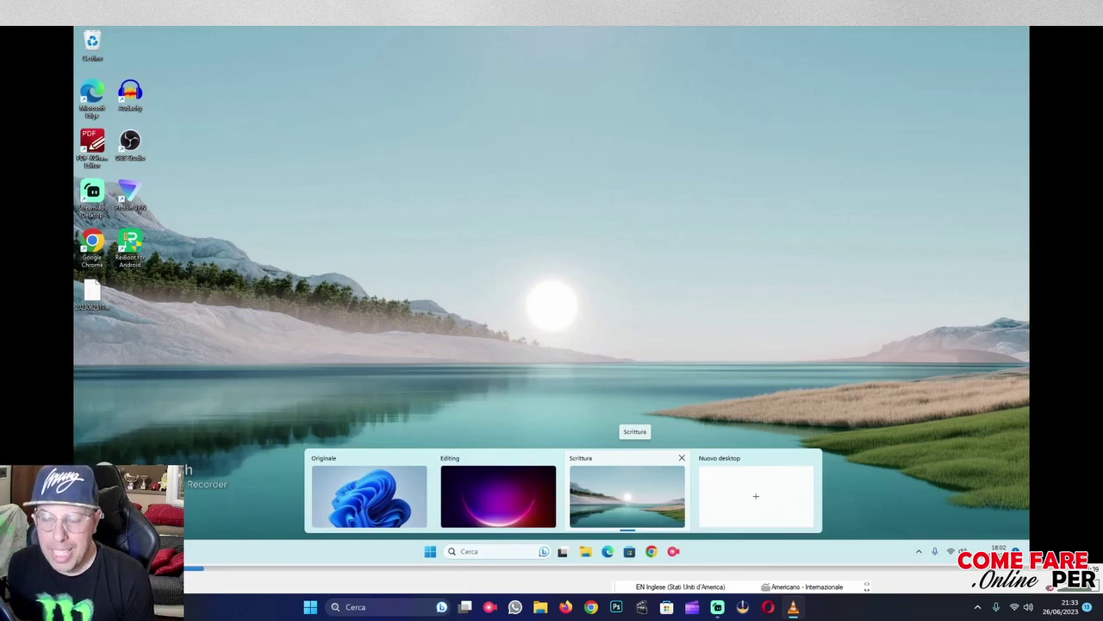
Switch back to the Originale desktop and open Google Chrome on it
key(ctrl+super+Left)
key(ctrl+super+Left)
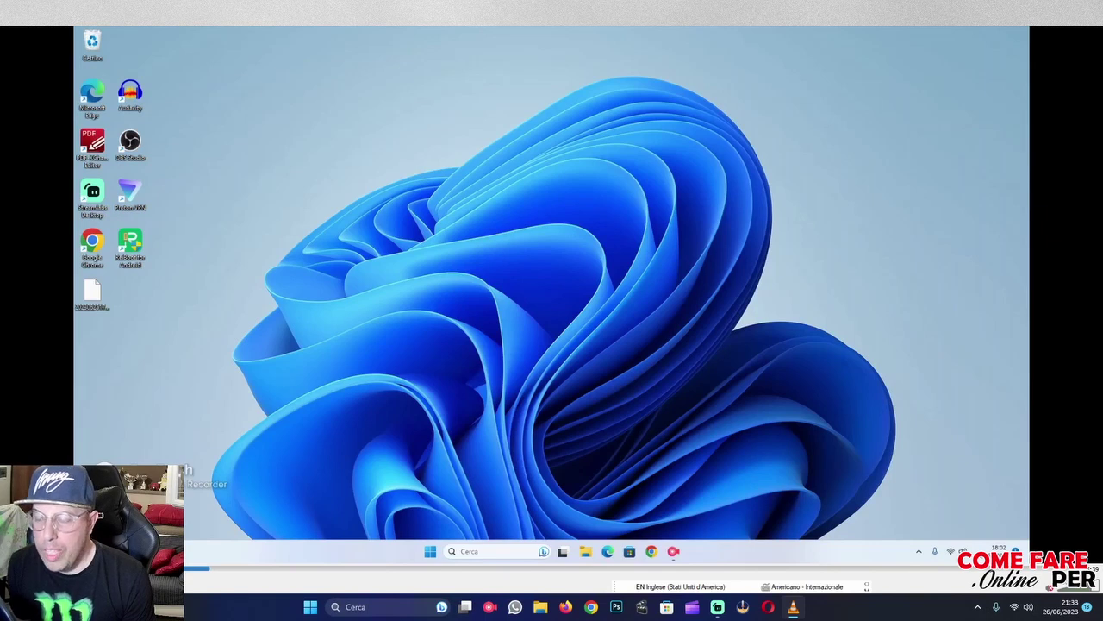
mouse_move(562, 550)
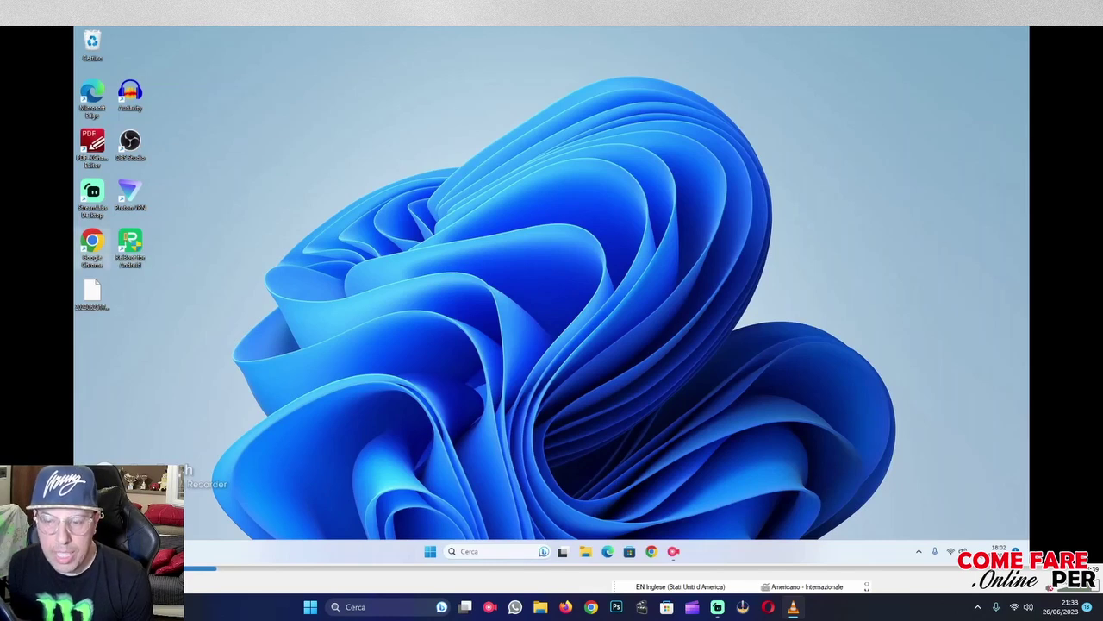
click(651, 551)
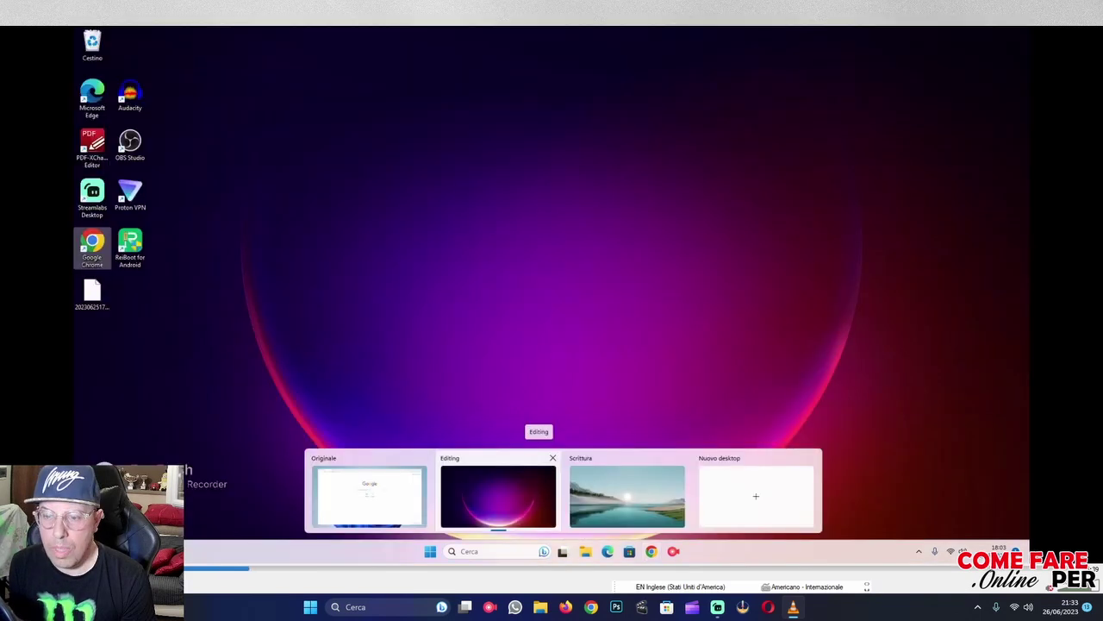
Switch to the Editing desktop and open Audacity on it
click(498, 496)
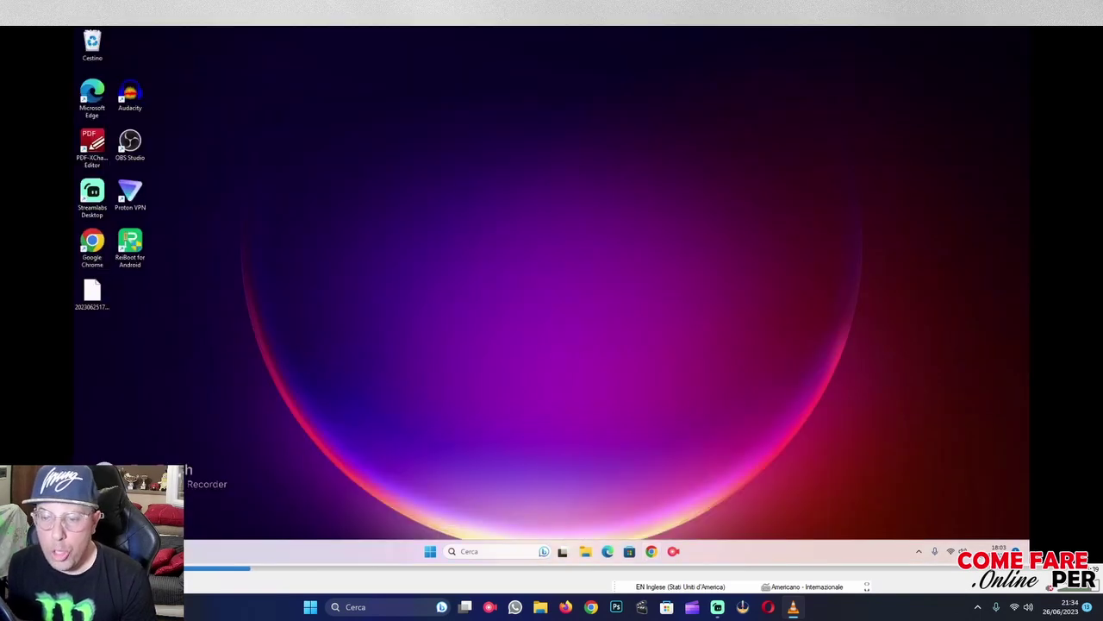
mouse_move(562, 551)
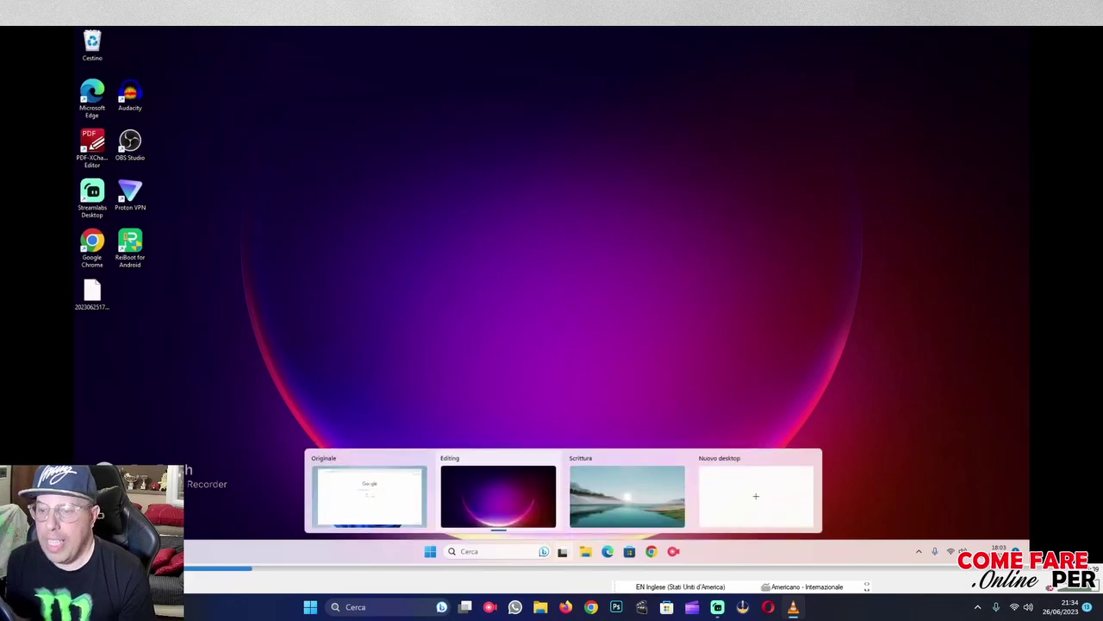
click(130, 95)
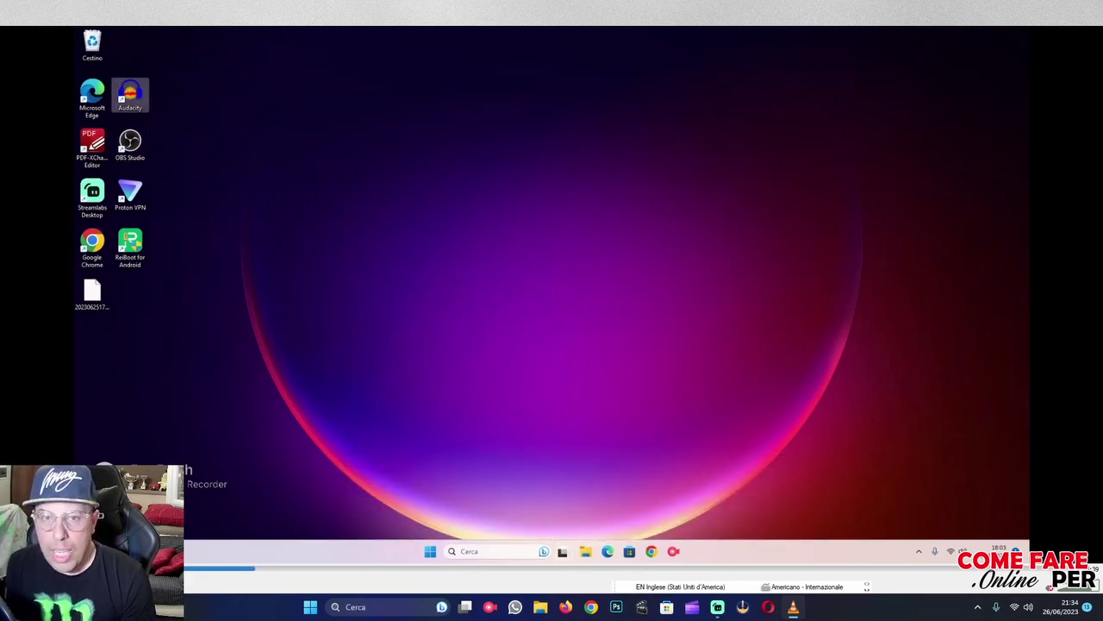
double_click(129, 95)
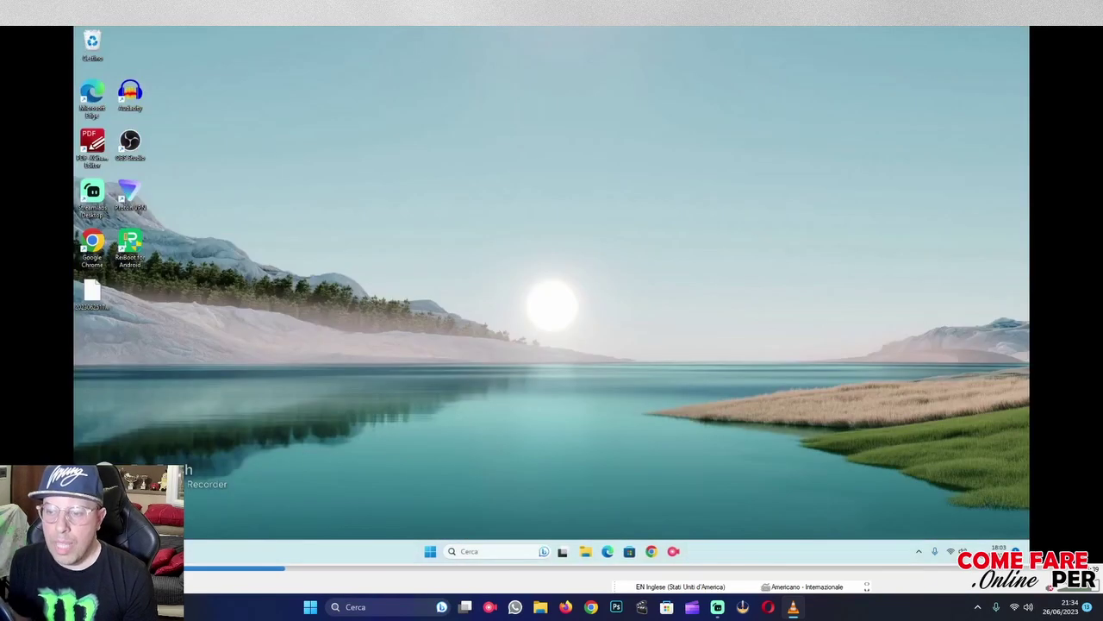
Create a new Word document on the Scrittura desktop with its default name, open it and enter "Prova prova prova"
right_click(519, 203)
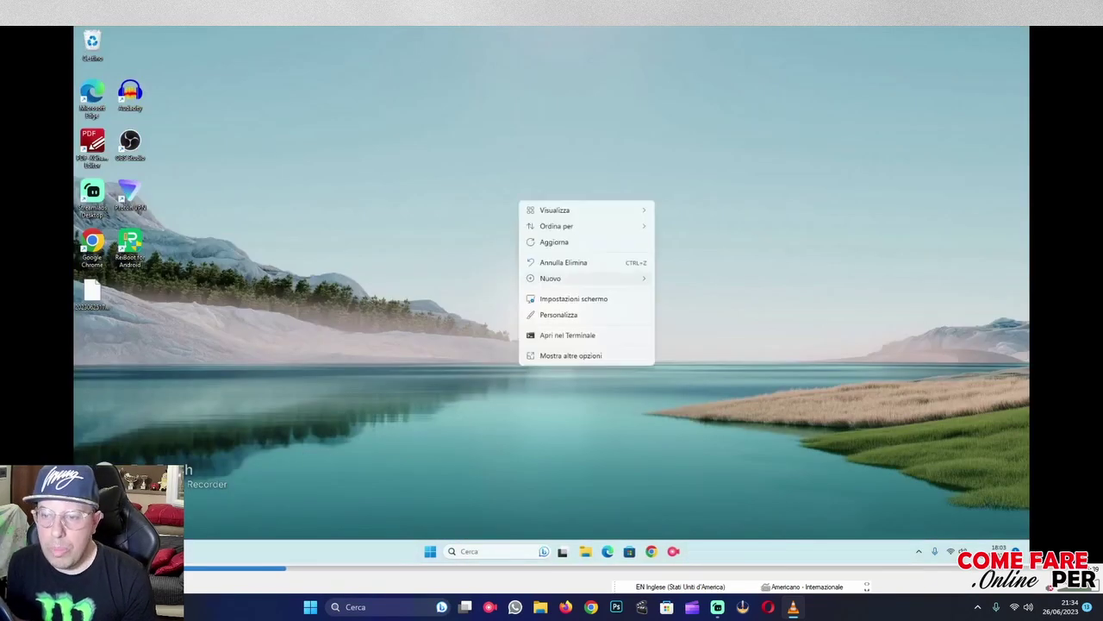
mouse_move(599, 278)
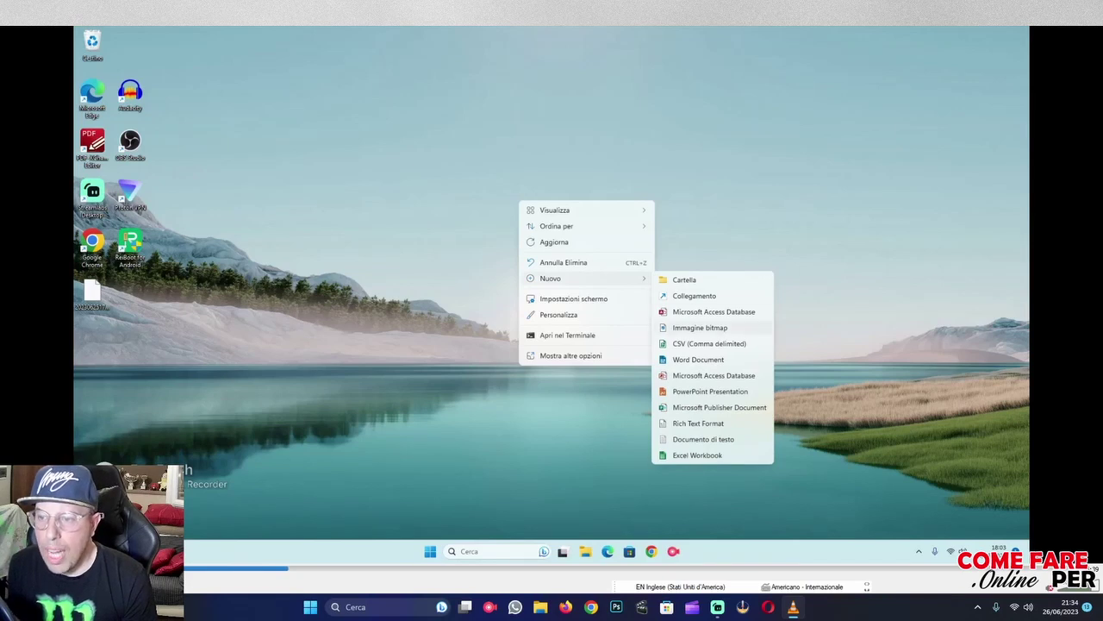
click(698, 360)
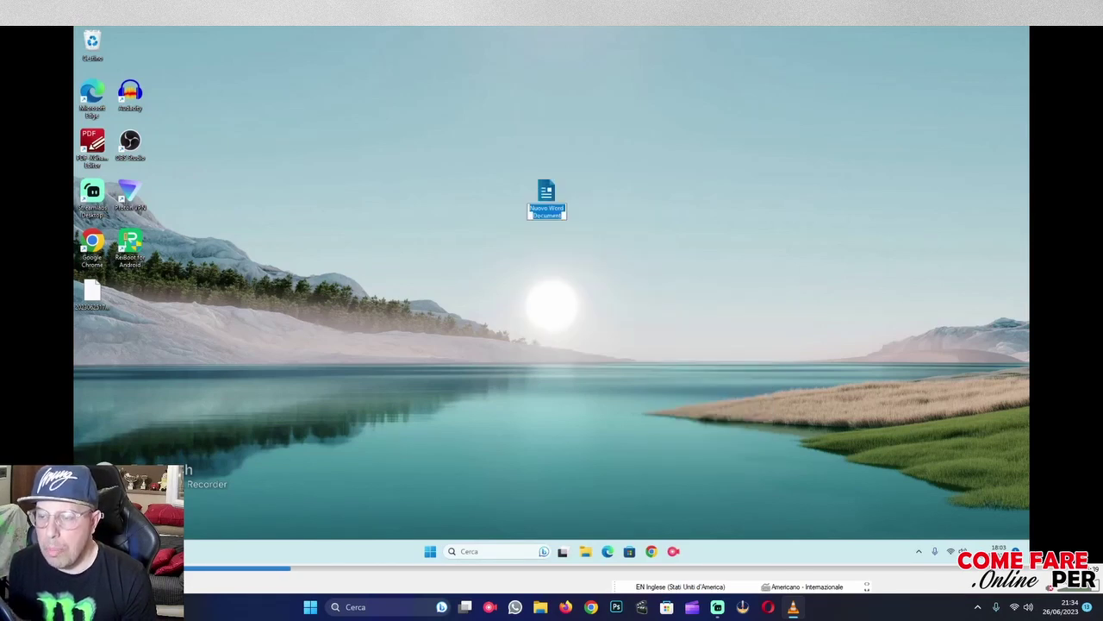
key(Return)
key(Return)
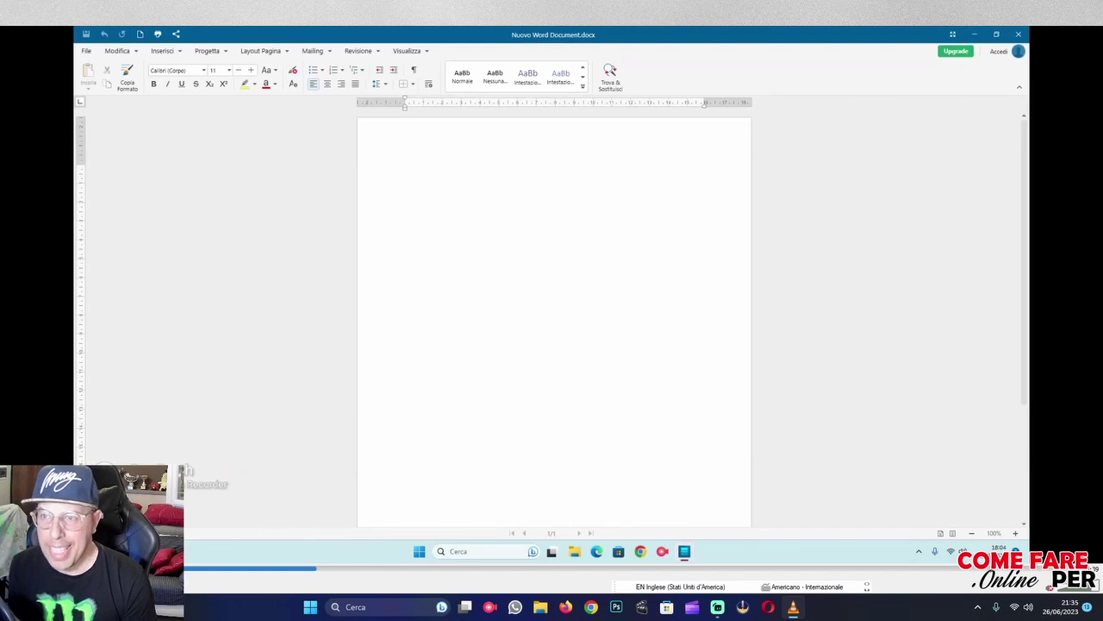
text(Prova prova prova)
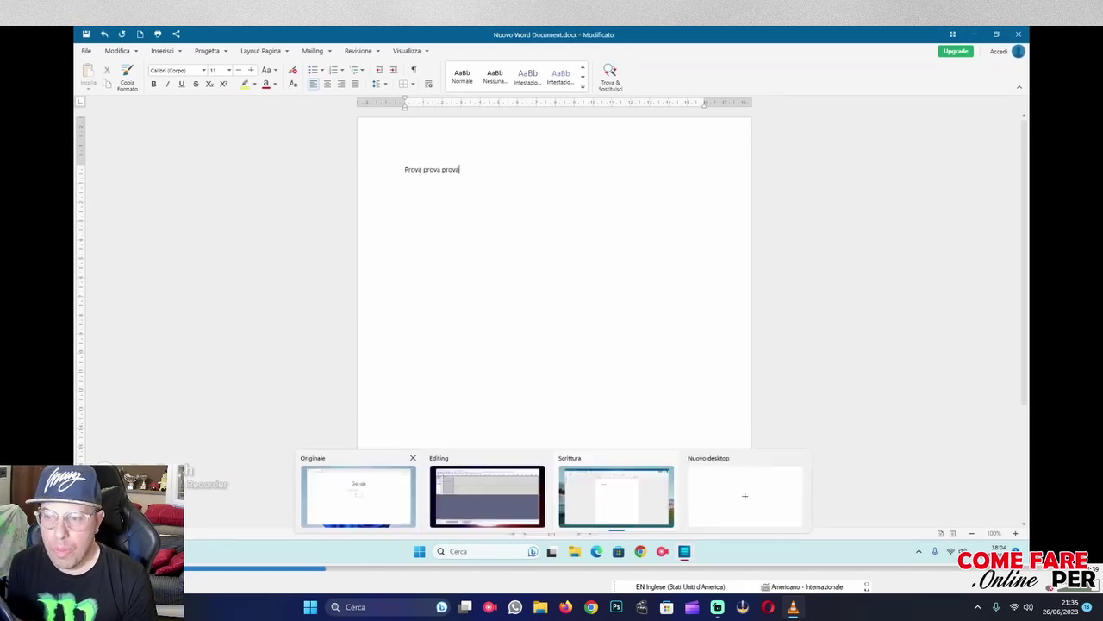
Switch through the Originale, Editing and Scrittura desktops to check which app is open on each
click(358, 495)
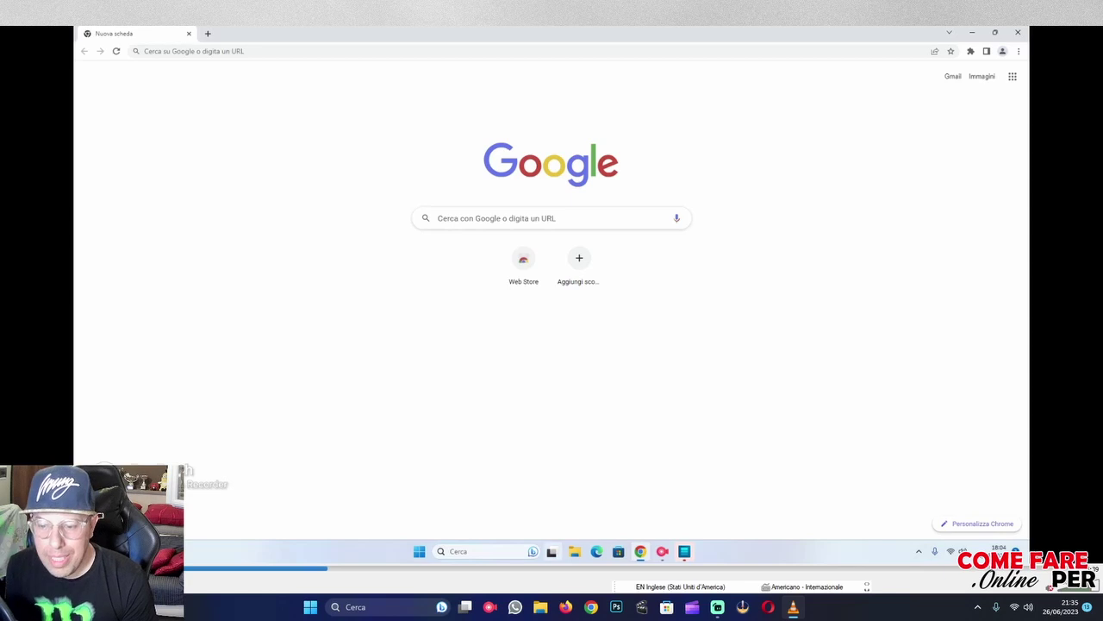
mouse_move(551, 551)
click(487, 492)
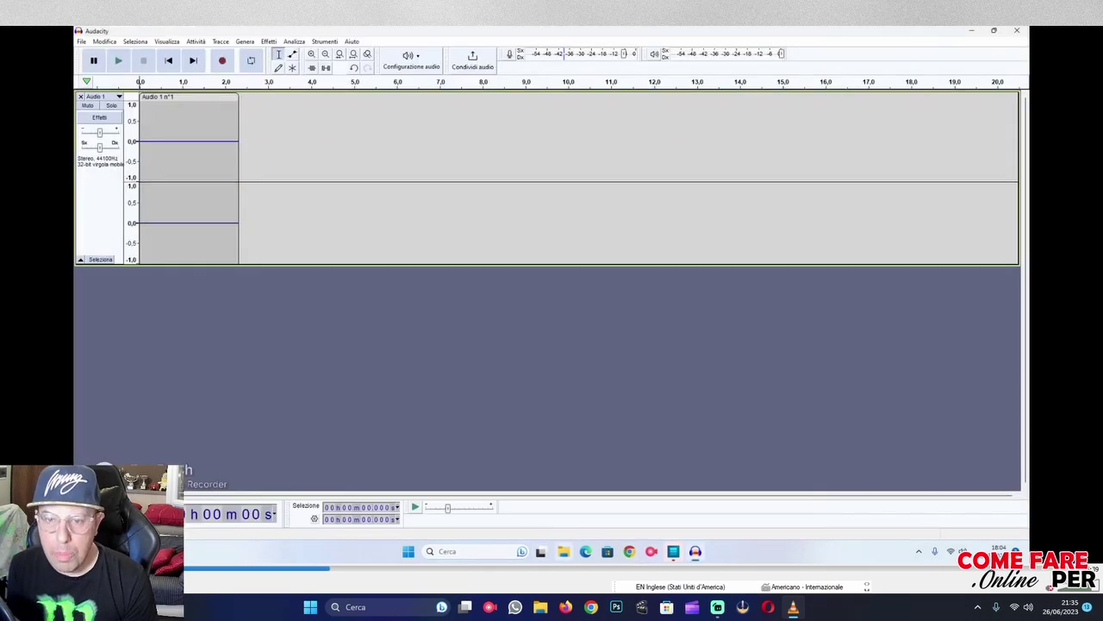
click(604, 492)
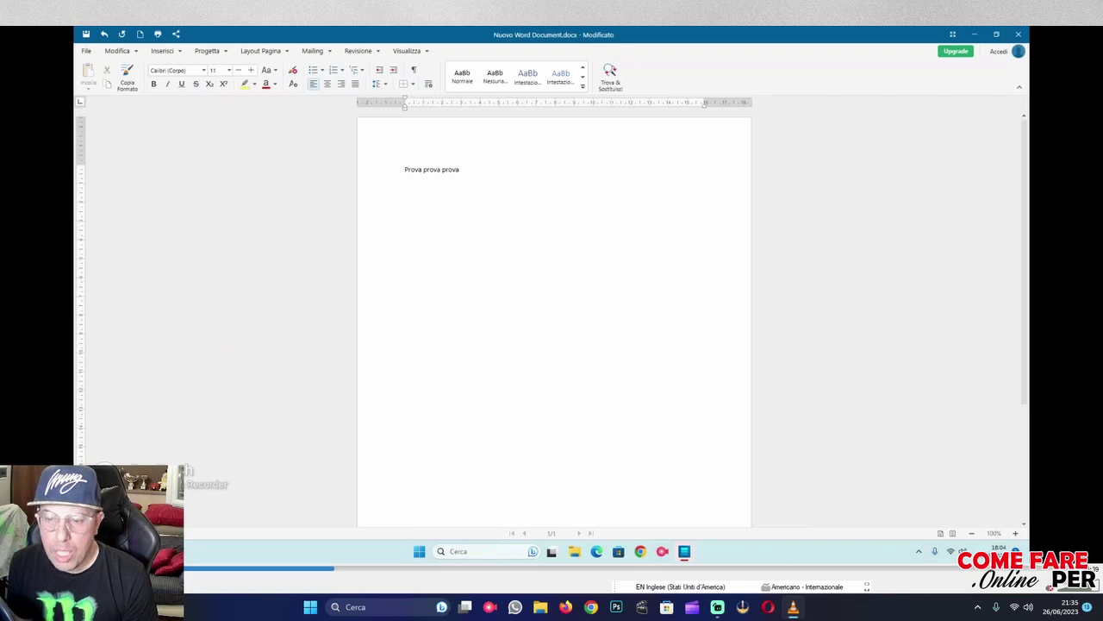
mouse_move(551, 551)
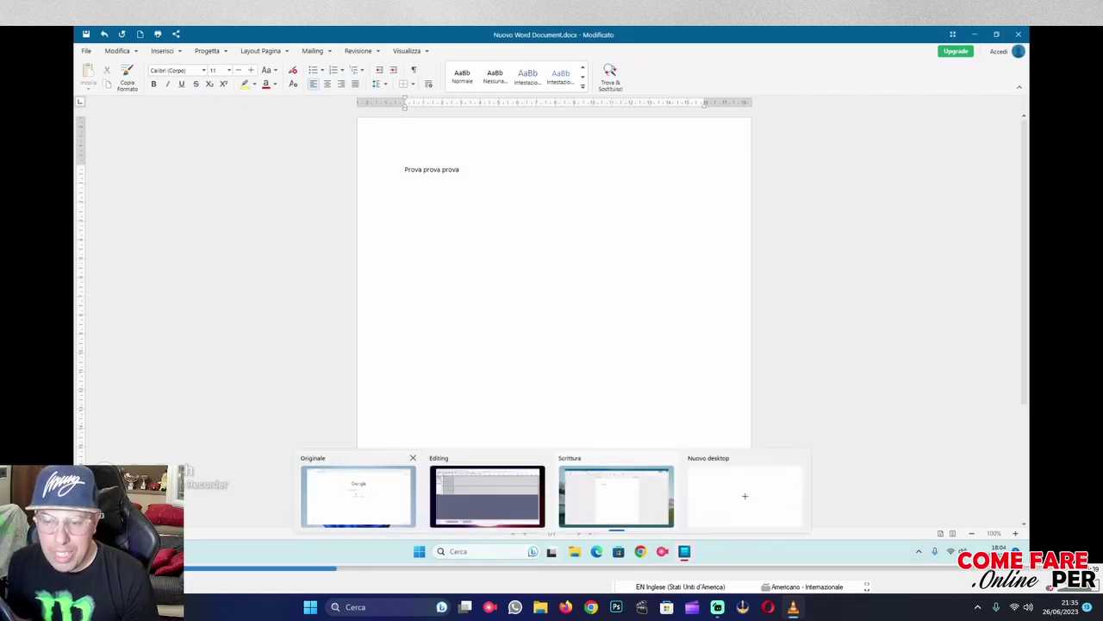
Return to the Originale desktop and minimize the Chrome window
click(371, 492)
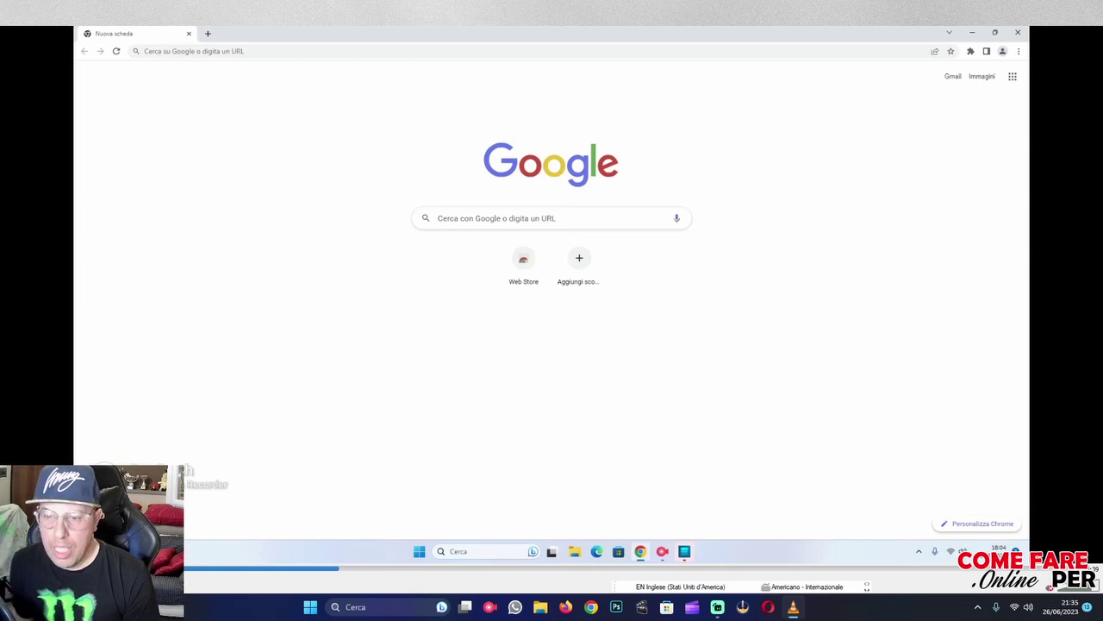
click(972, 32)
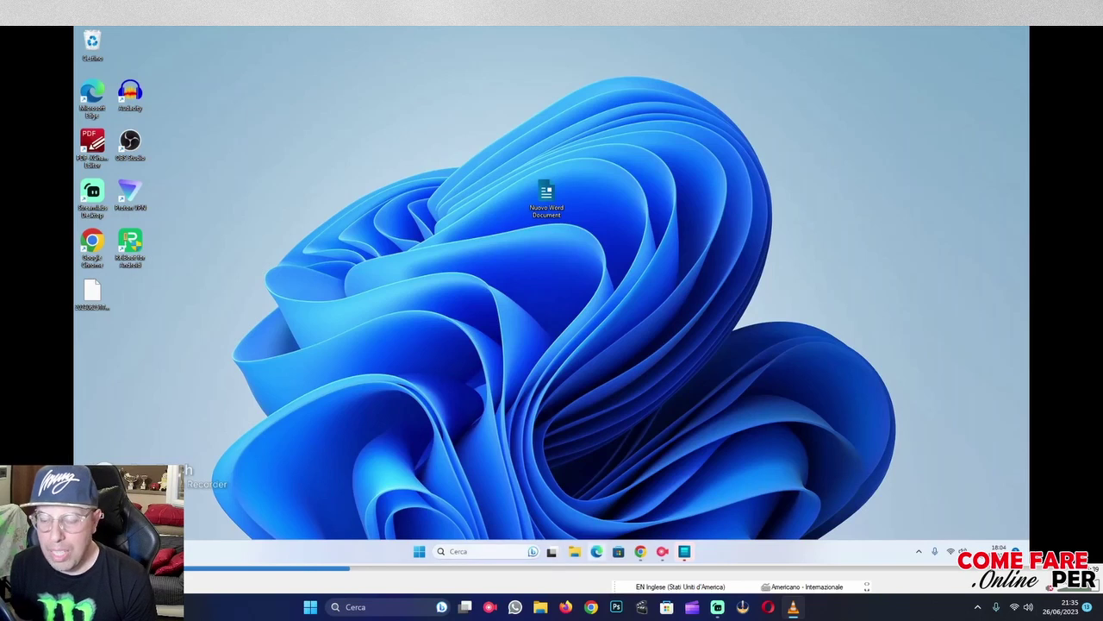
Show the overview of all virtual desktops and preview the windows open on the Editing and Scrittura desktops
click(552, 551)
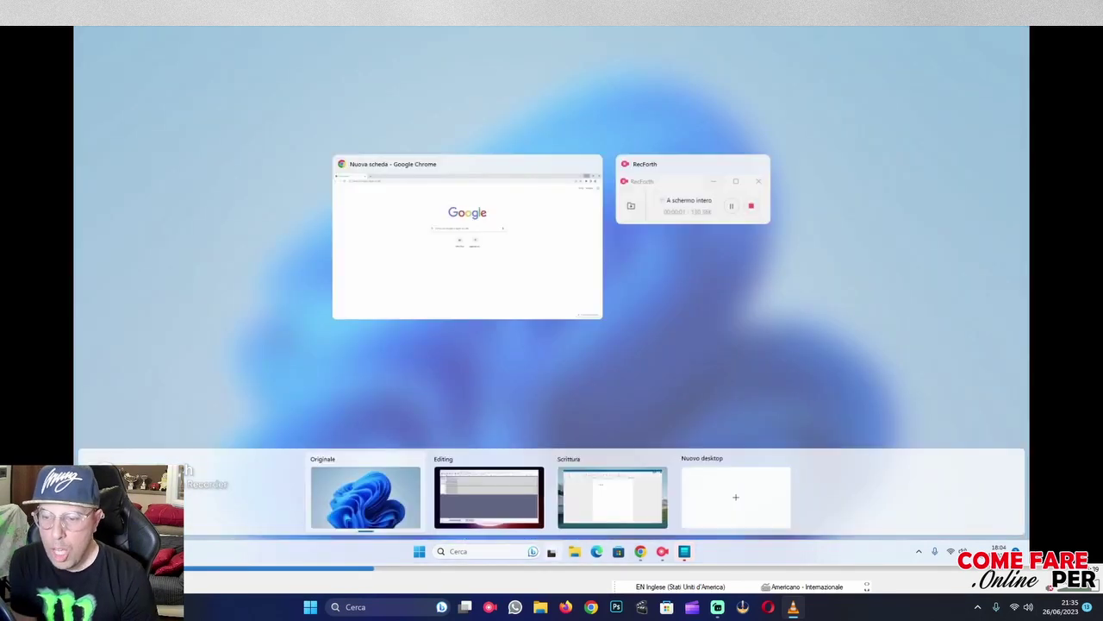
mouse_move(489, 487)
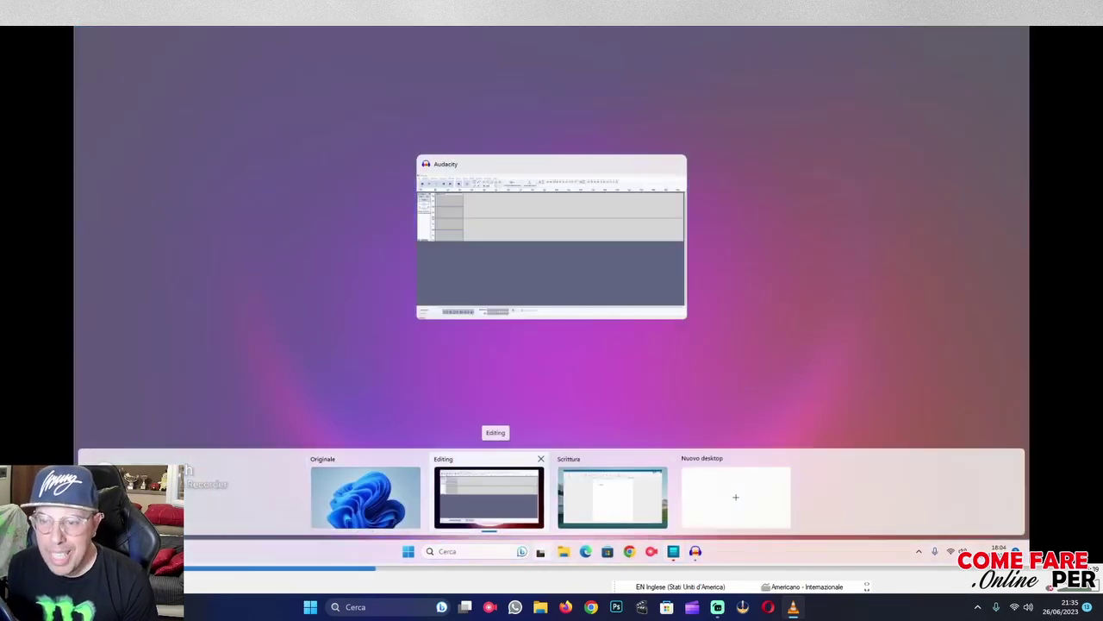
mouse_move(612, 496)
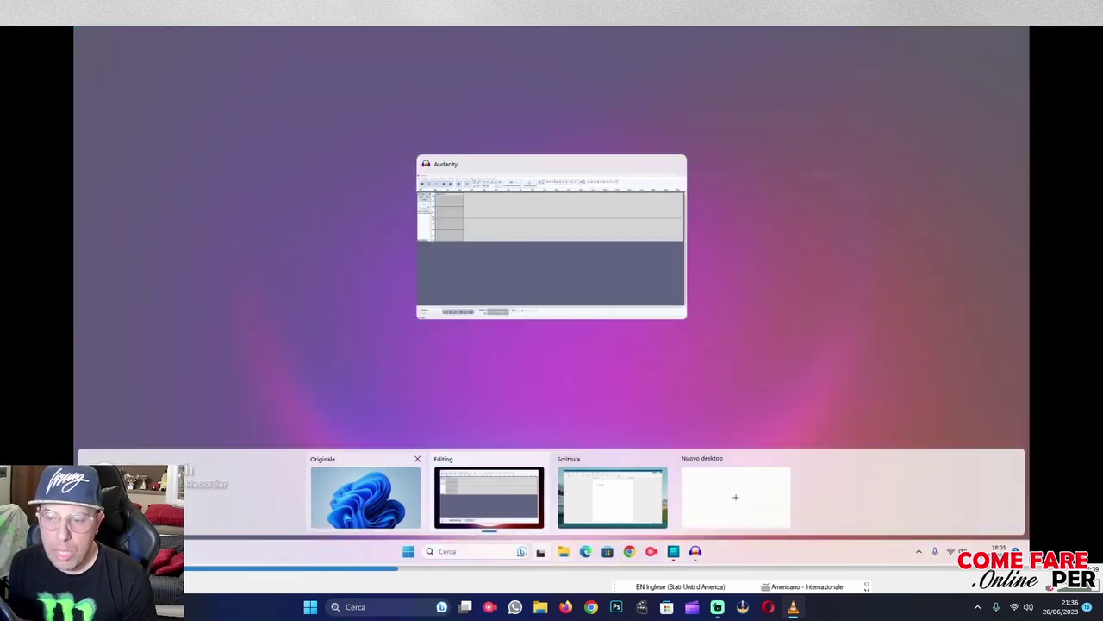
Leave the desktop overview and dismiss the tip of the day in the new blank text document
key(Escape)
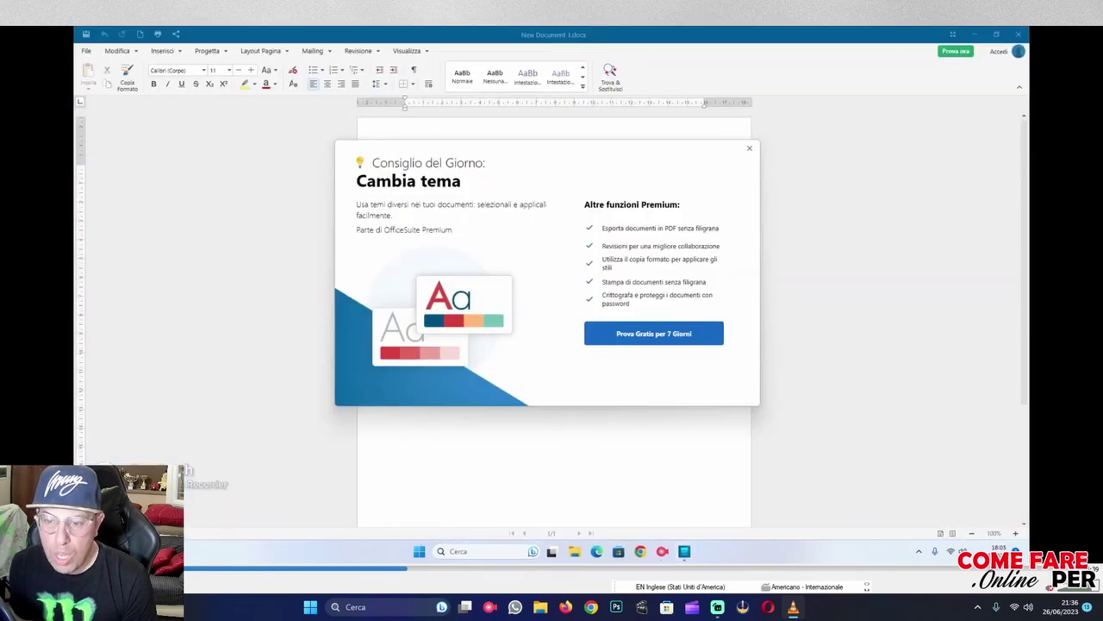
click(749, 148)
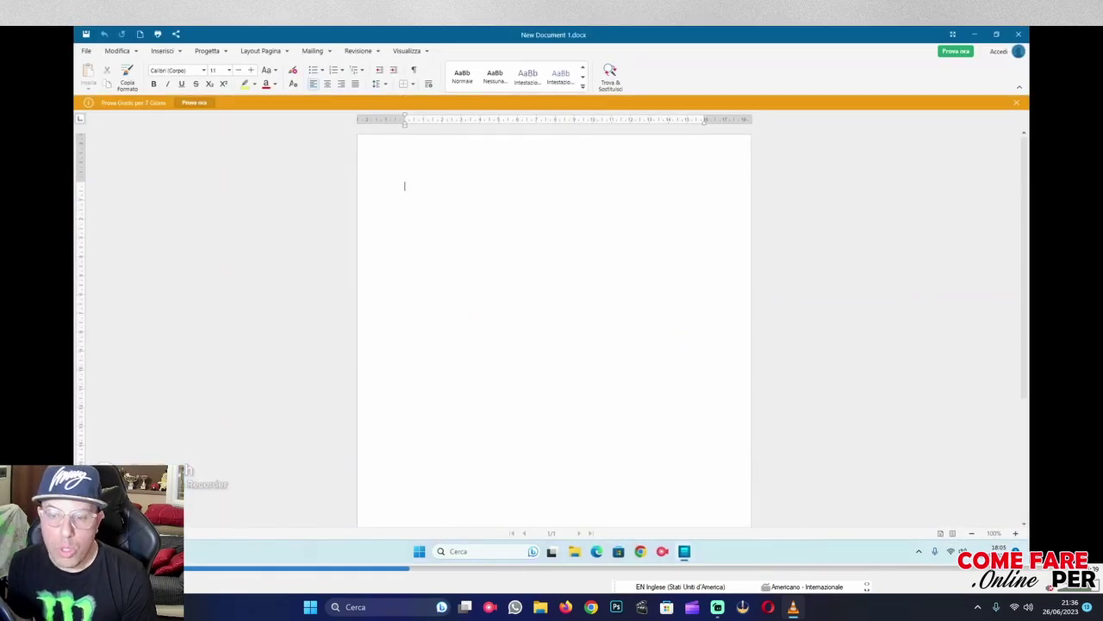